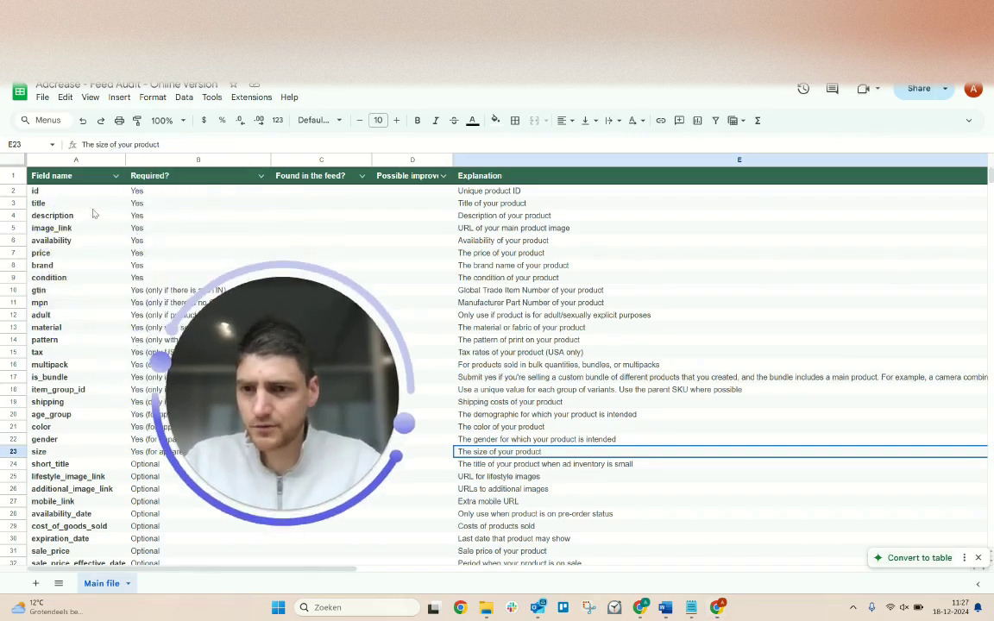
Look through the feed audit sheet's required and optional field names and their explanations
scroll(552, 383, "down", 6)
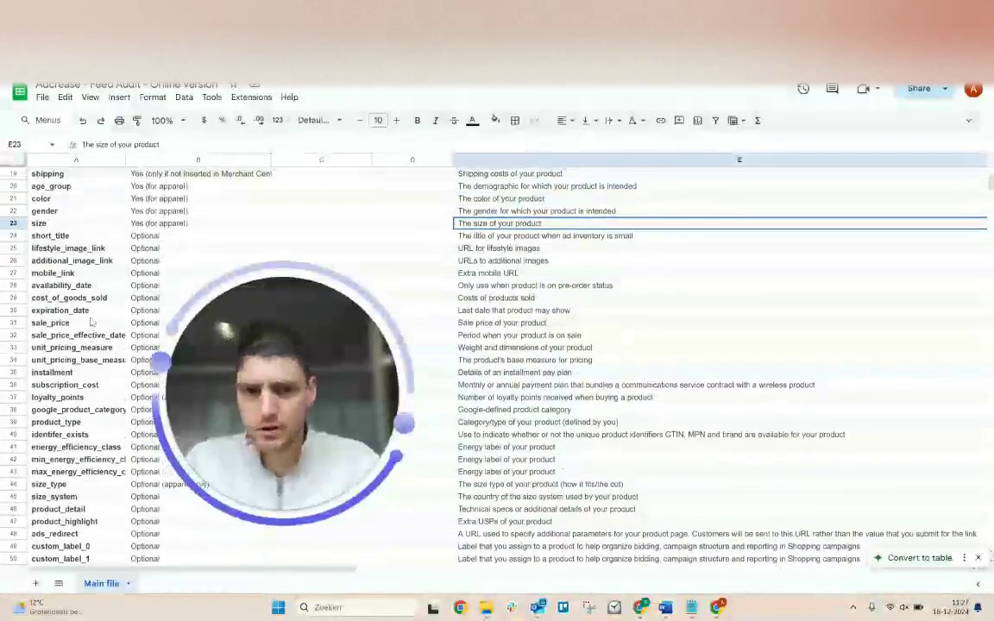
scroll(551, 383, "up", 6)
scroll(544, 345, "down", 15)
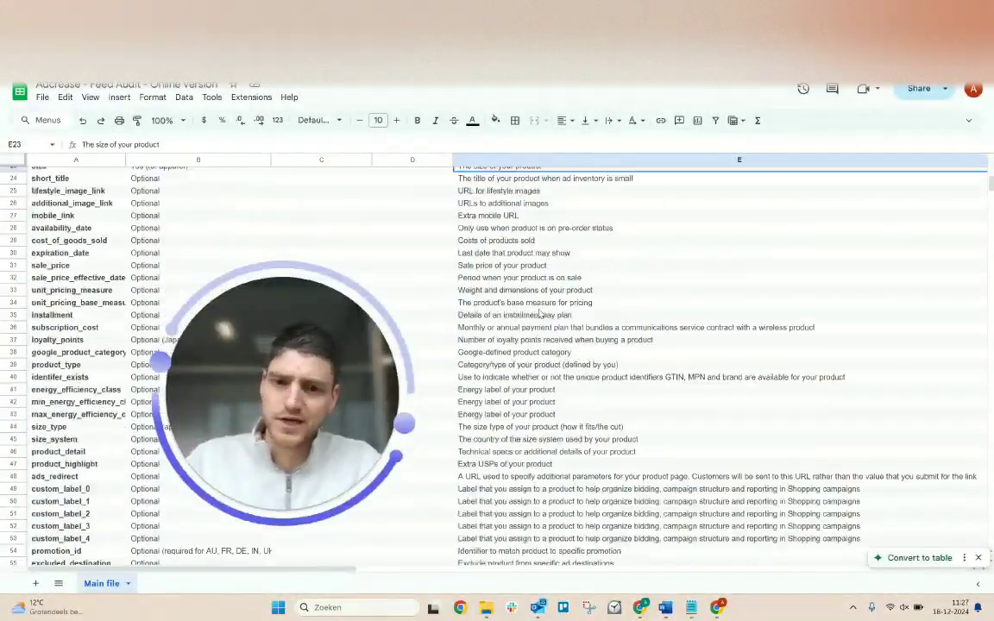
scroll(541, 312, "up", 15)
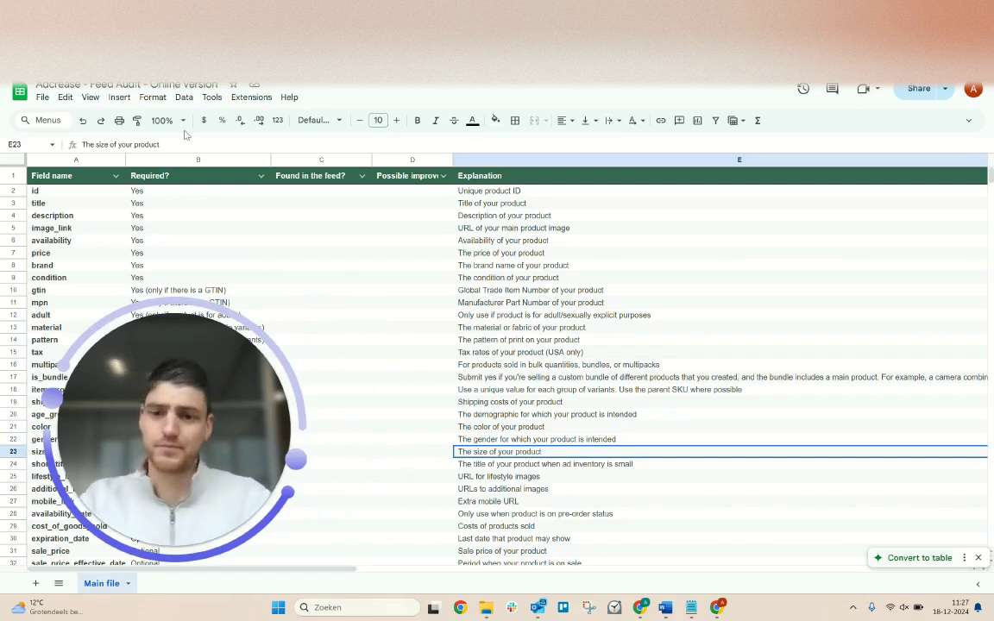
Switch to the Shopping Feed Auditor GPT's configuration and review its instructions and conversation starters
key("ctrl+Tab")
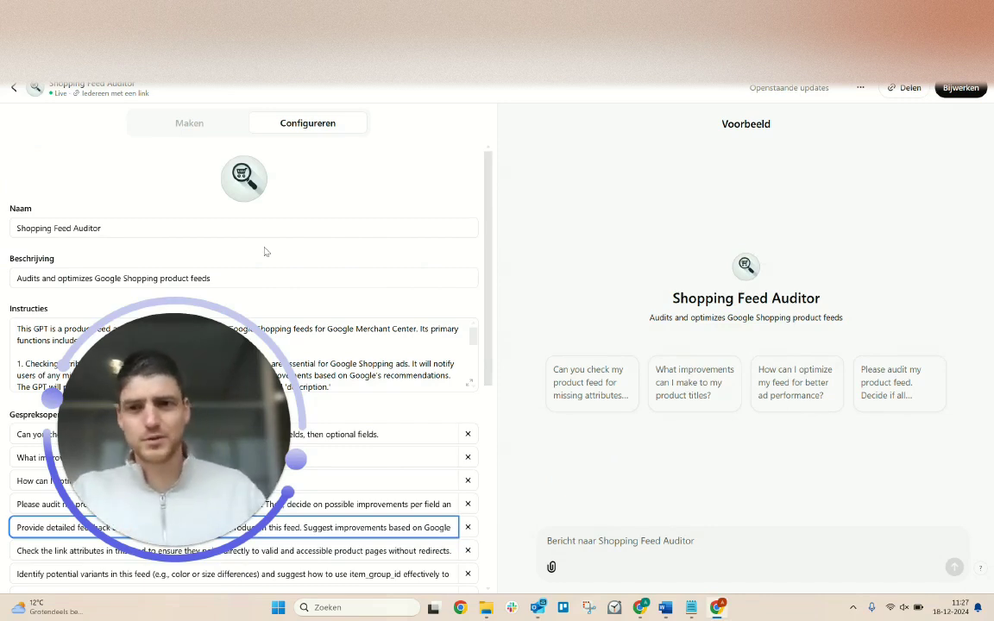
left_click(171, 398)
left_click_drag(171, 398, 175, 282)
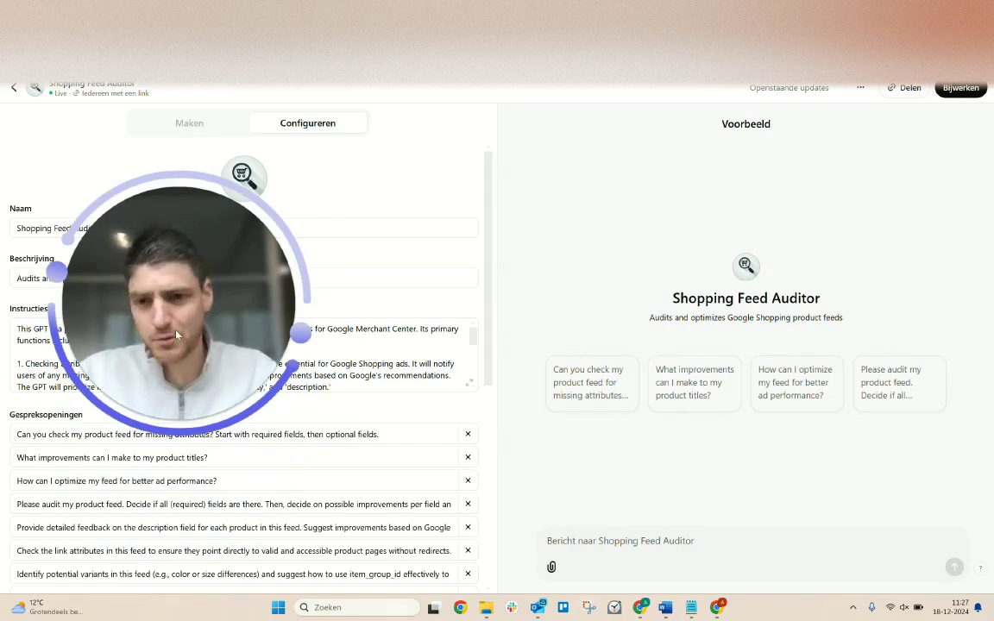
left_click_drag(158, 296, 158, 274)
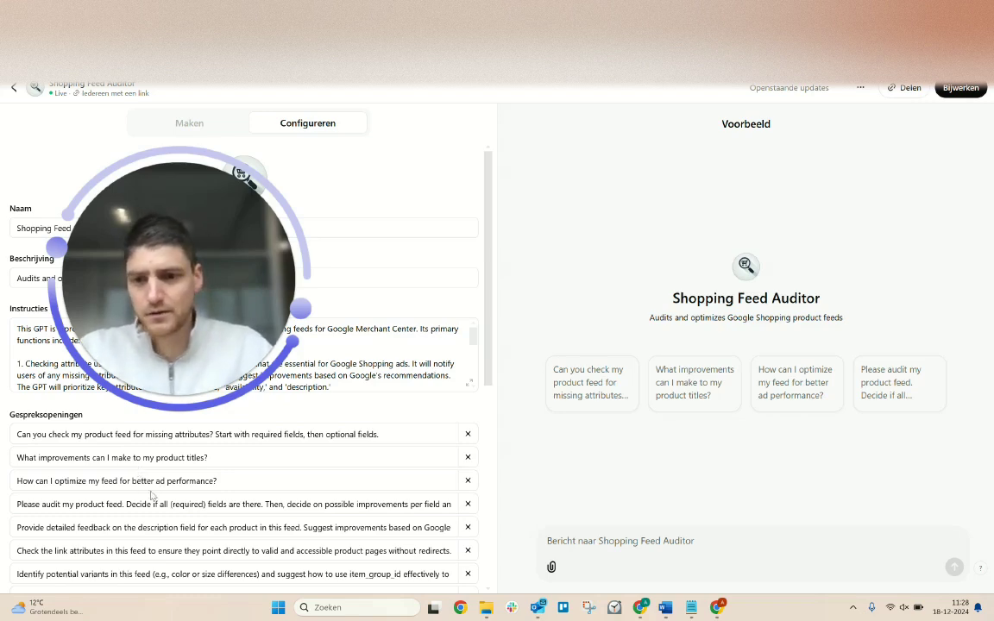
scroll(151, 494, "down", 2)
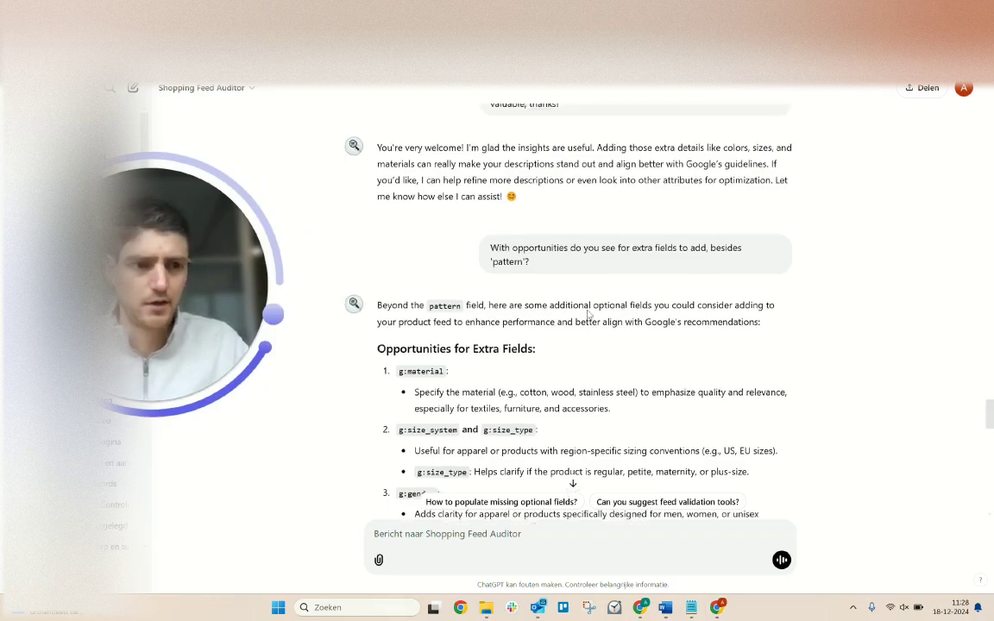
Read the chat's first answer on improving product titles, including the real-life example of a current and improved title
scroll(588, 315, "up", 15)
scroll(588, 315, "up", 15)
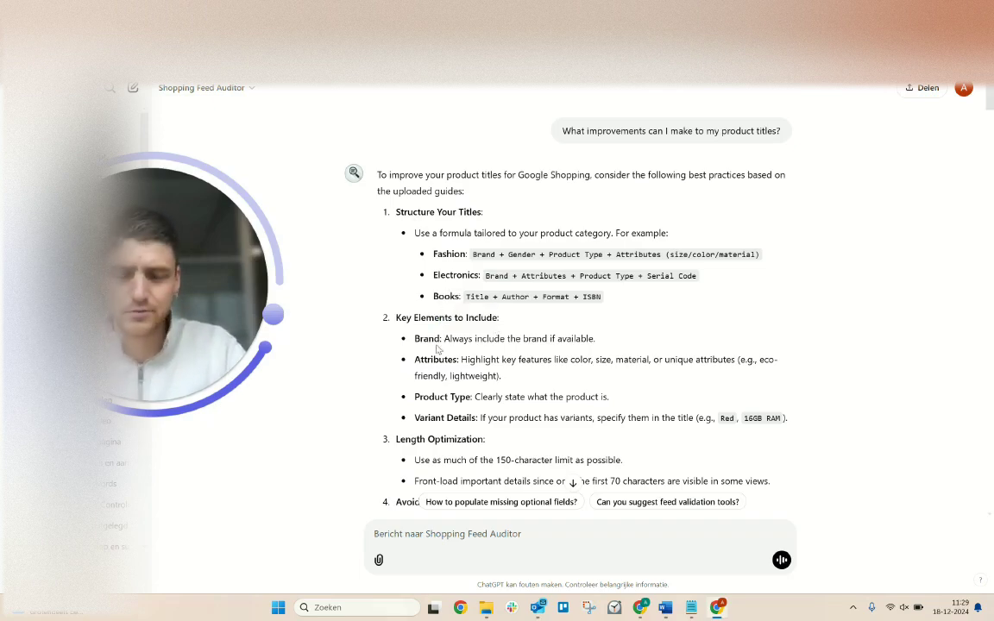
scroll(429, 411, "down", 2)
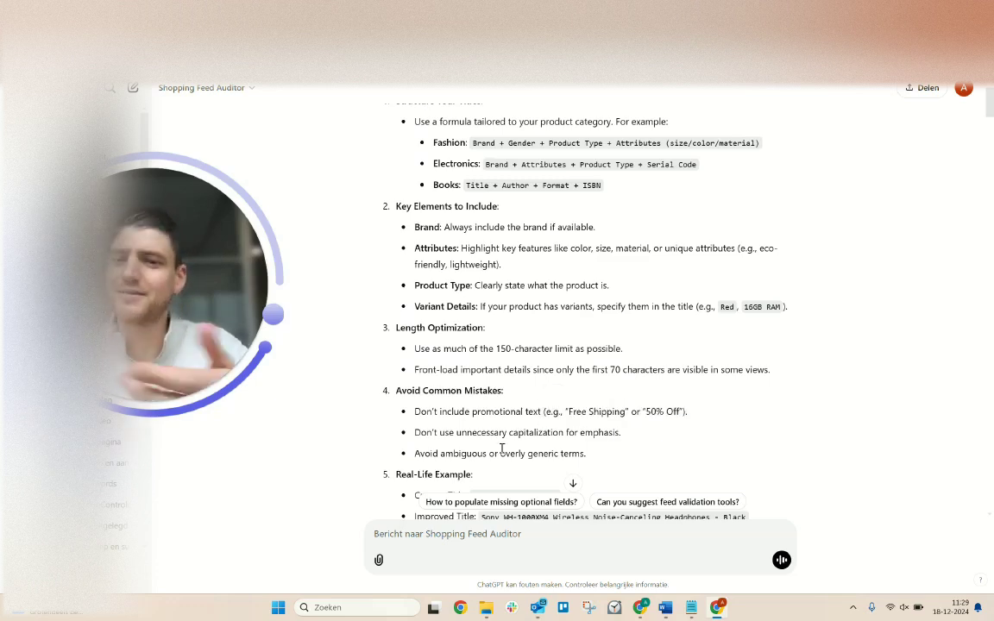
scroll(501, 448, "down", 2)
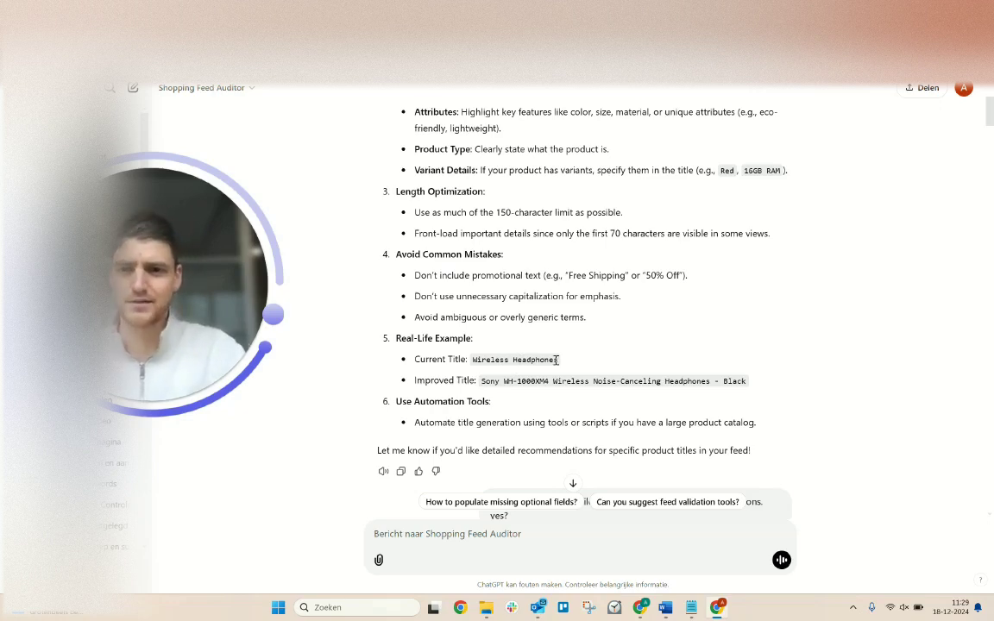
left_click_drag(476, 381, 645, 381)
left_click(645, 381)
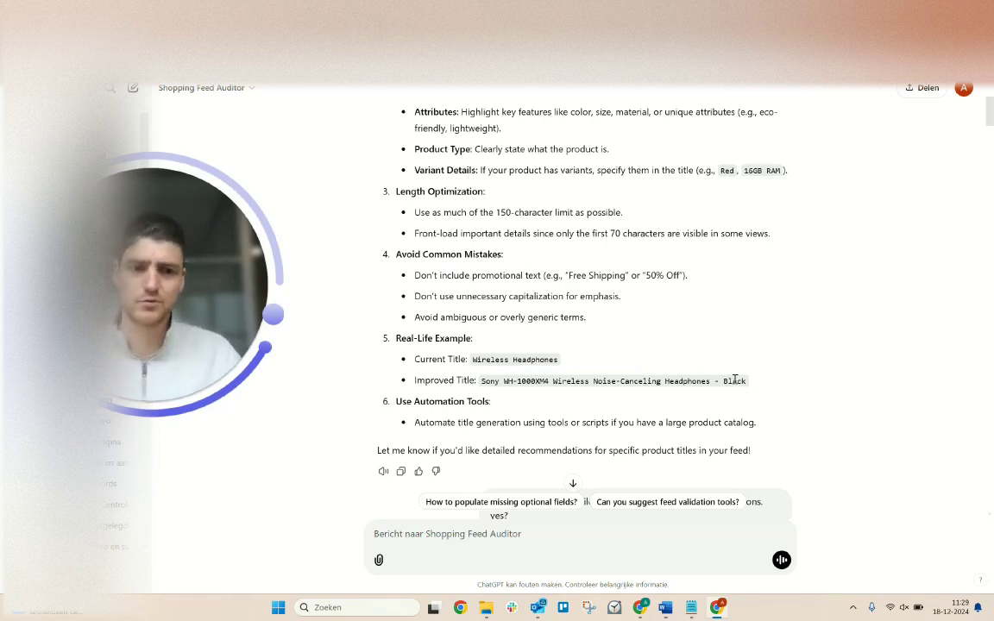
left_click_drag(727, 381, 731, 381)
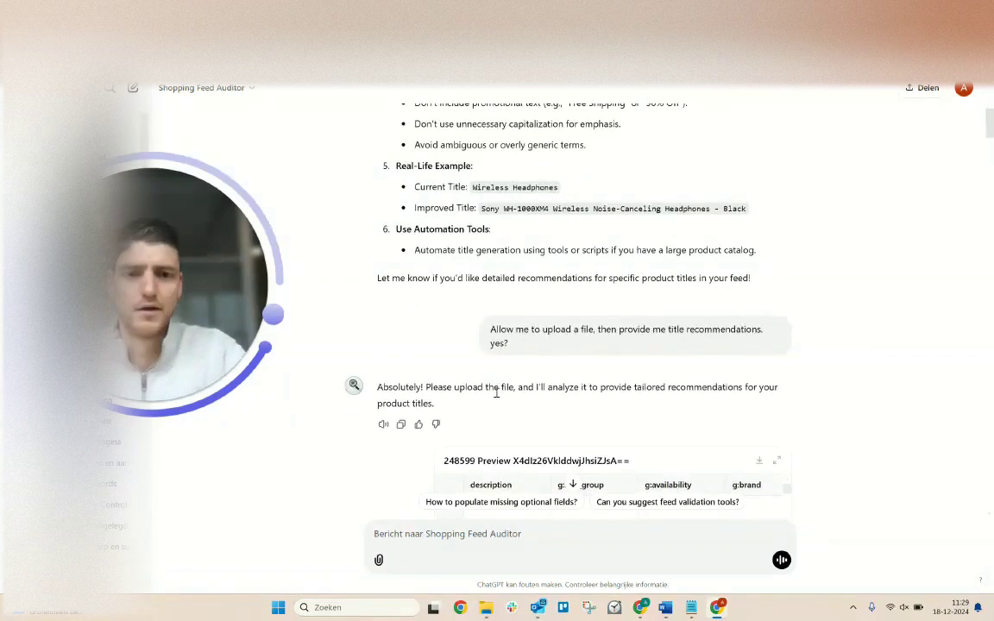
Review the uploaded feed preview, the request for missing fields, and the column mappings for title, description and link
scroll(532, 409, "down", 2)
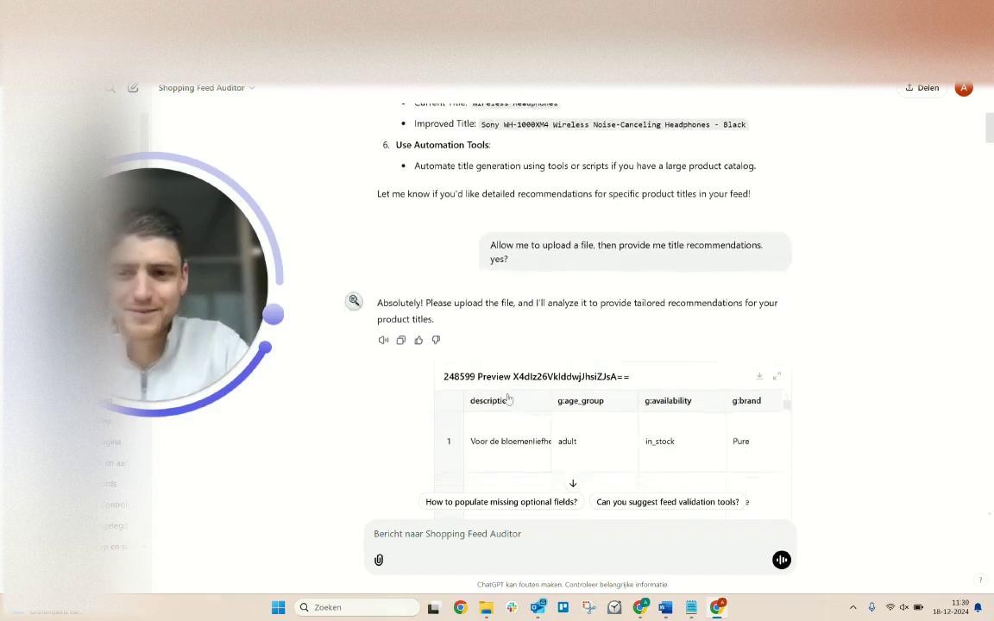
scroll(530, 321, "down", 1)
scroll(530, 321, "down", 1)
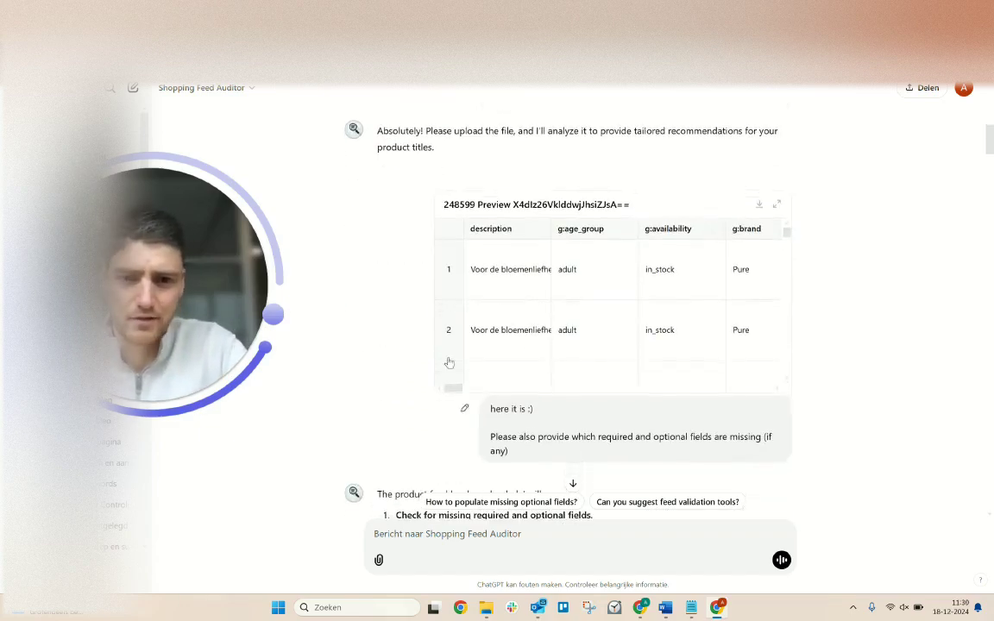
scroll(458, 361, "down", 2)
scroll(396, 411, "down", 3)
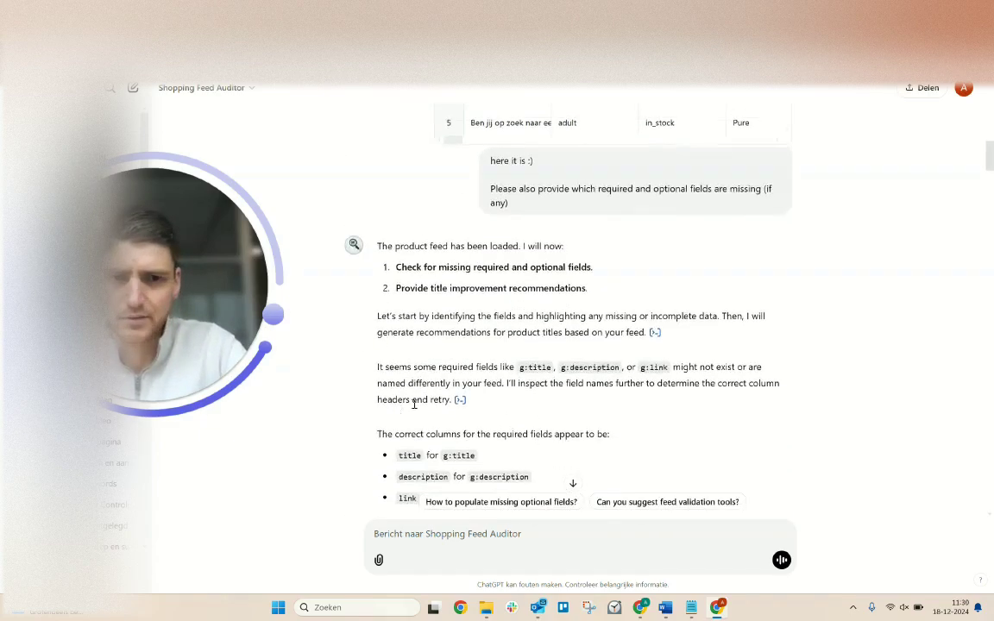
scroll(421, 303, "down", 1)
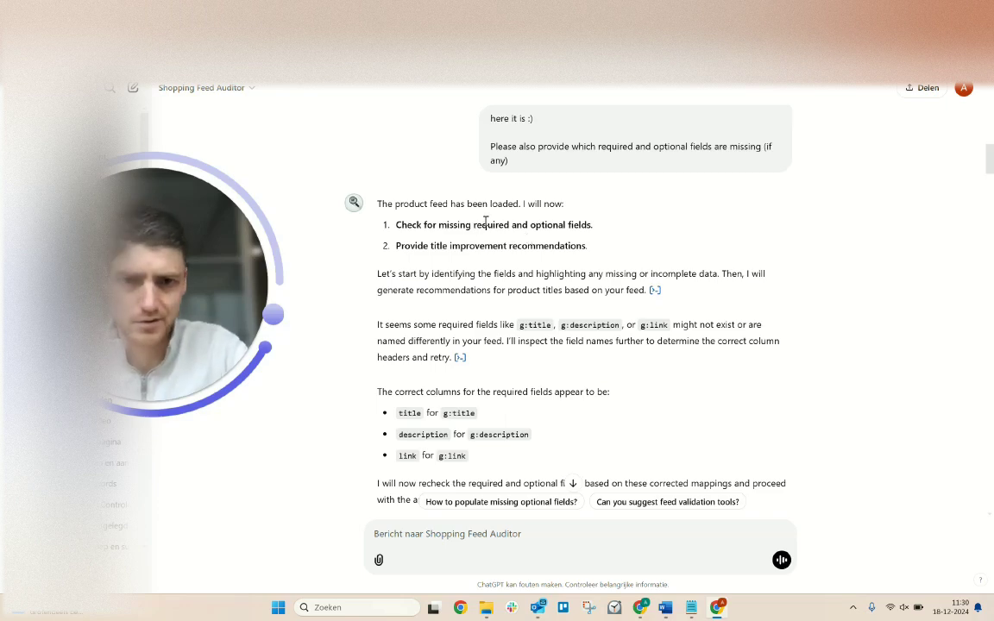
left_click_drag(442, 225, 515, 224)
left_click(514, 225)
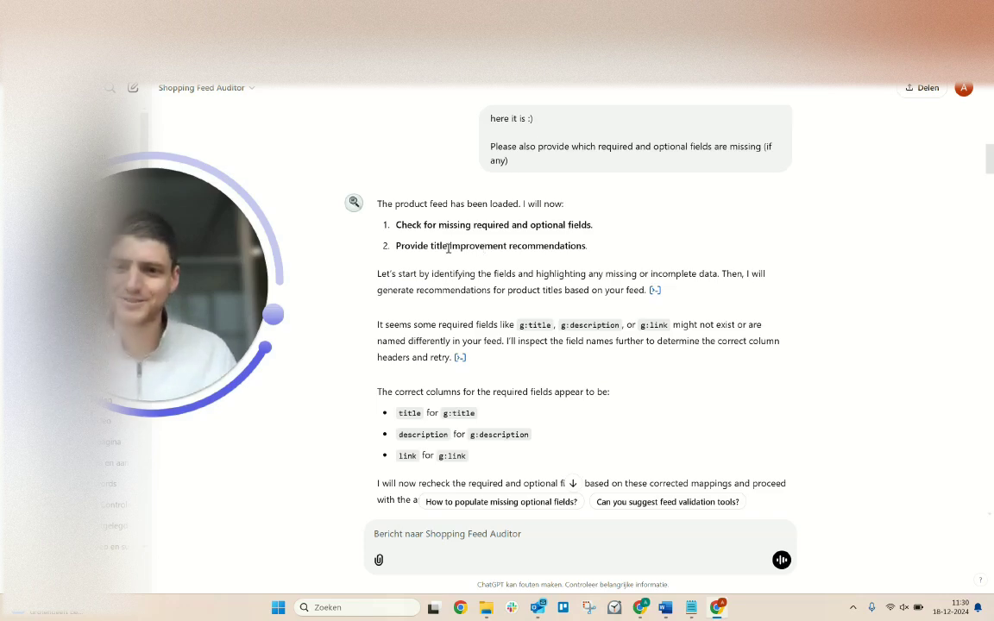
scroll(457, 310, "down", 1)
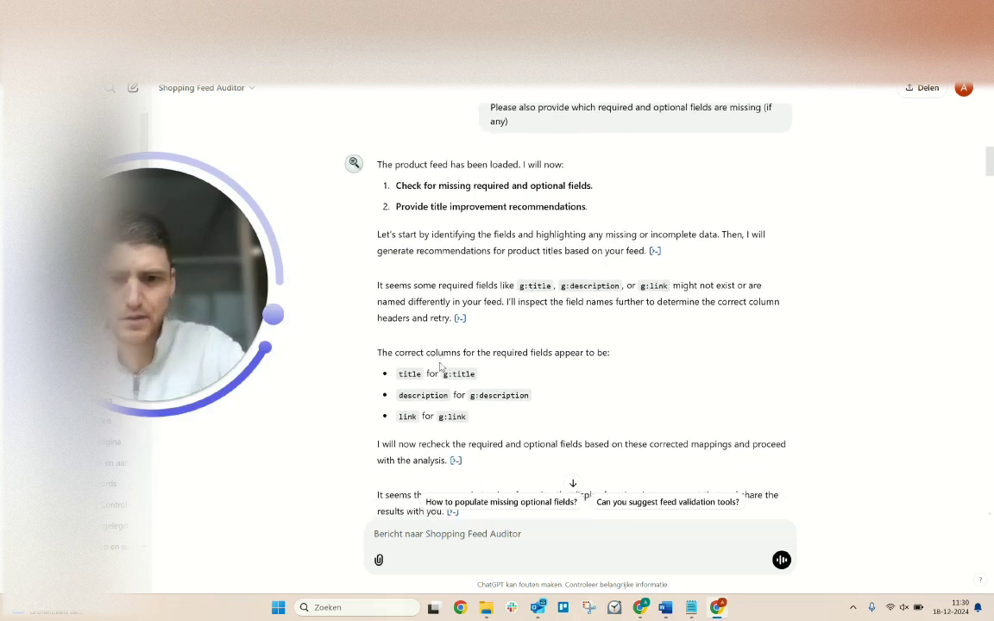
left_click_drag(475, 373, 444, 375)
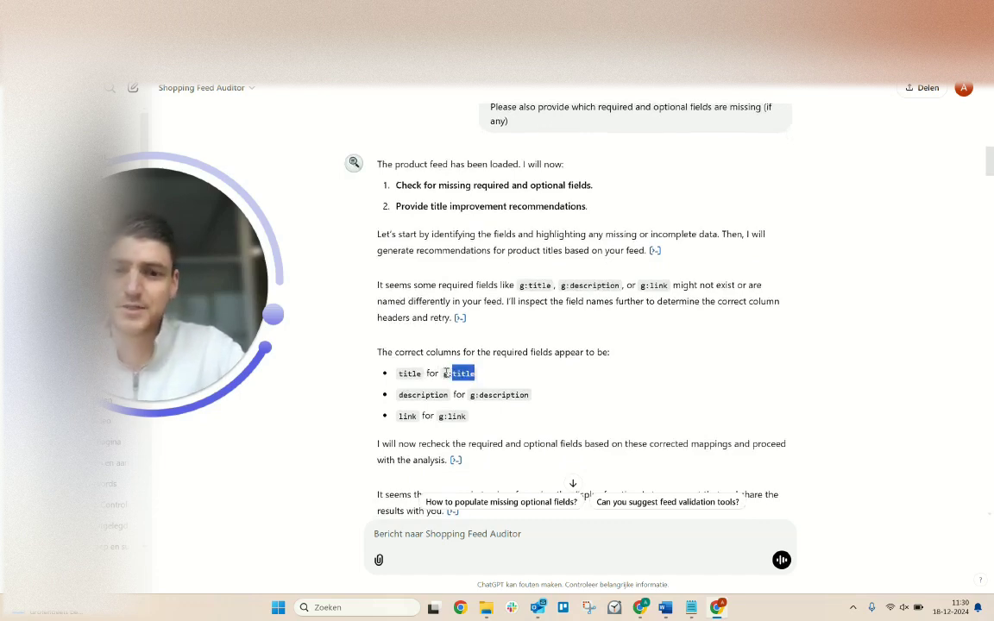
left_click(444, 378)
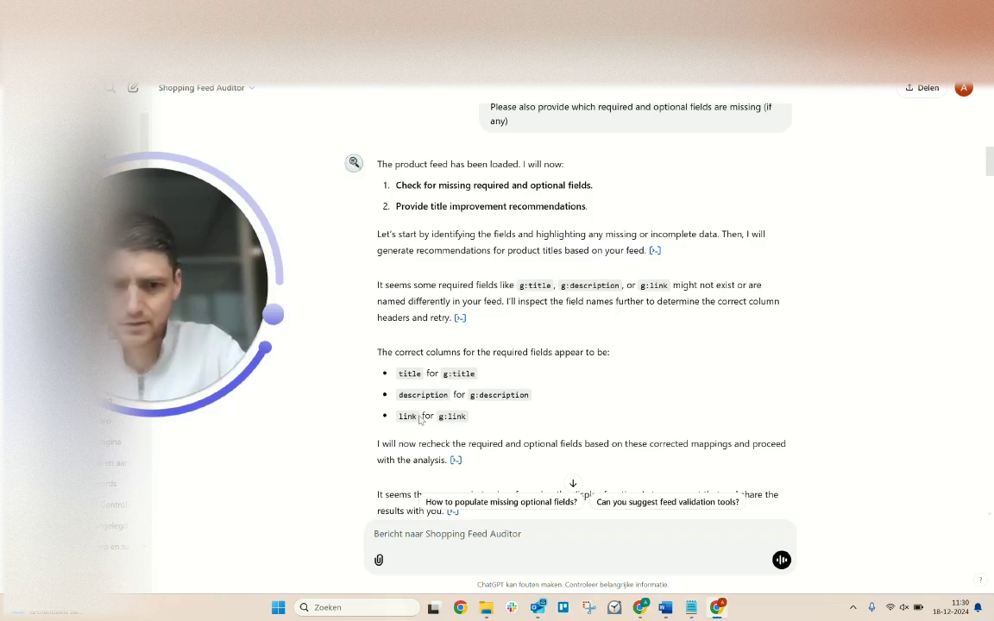
Examine the corrected title recommendations table and the summary of missing required and optional fields
scroll(415, 405, "down", 5)
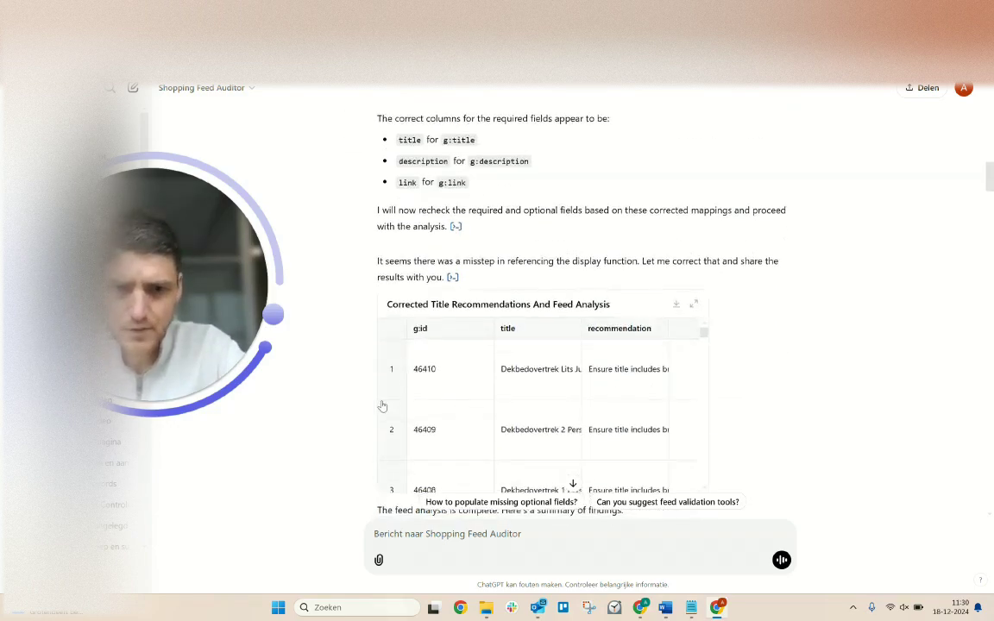
scroll(383, 406, "down", 2)
scroll(770, 381, "down", 3)
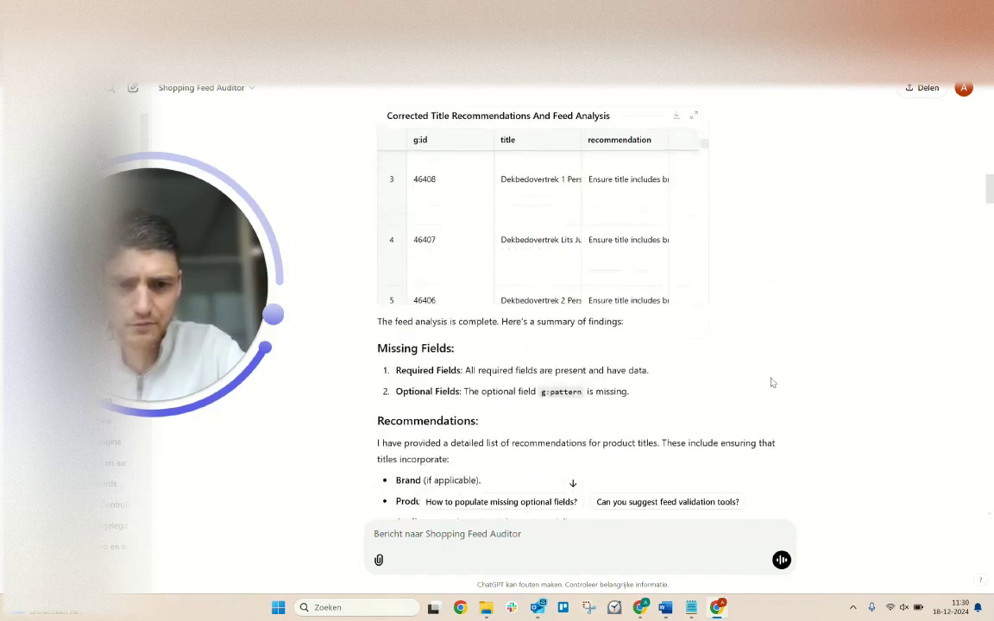
scroll(773, 382, "down", 2)
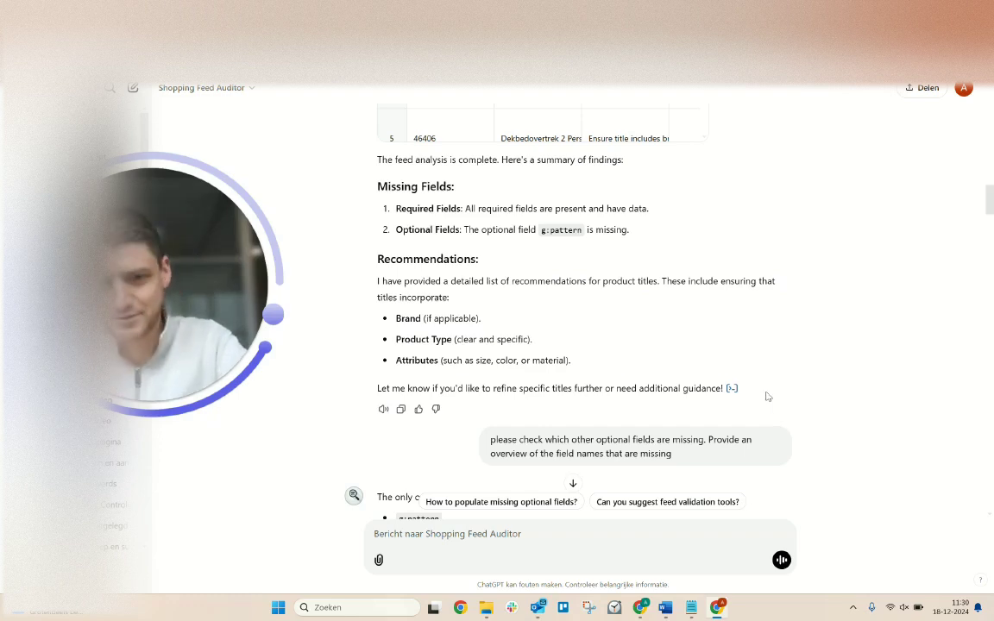
scroll(639, 339, "down", 1)
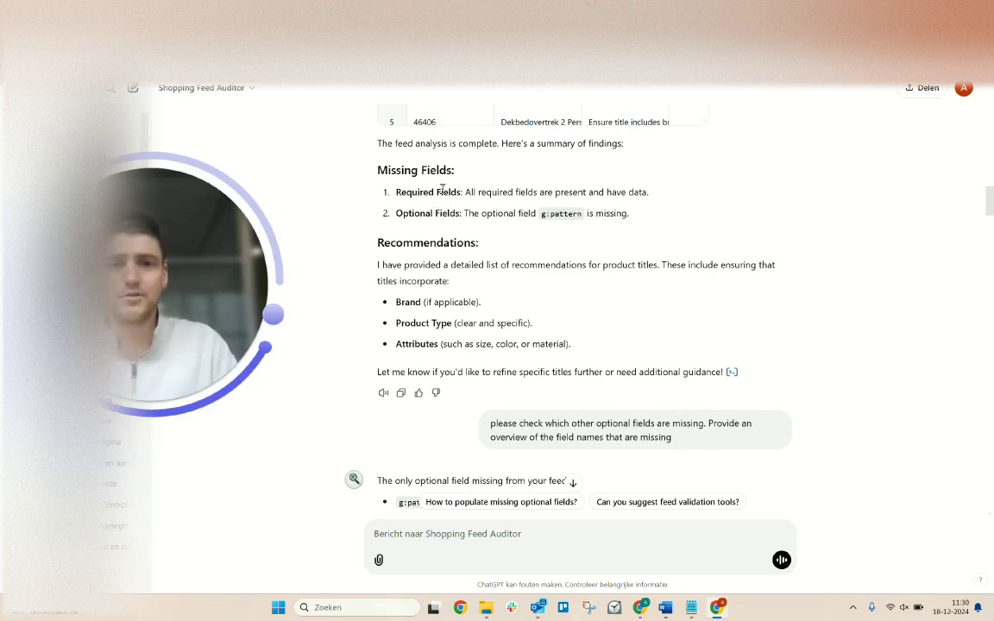
left_click_drag(442, 190, 414, 192)
left_click(414, 193)
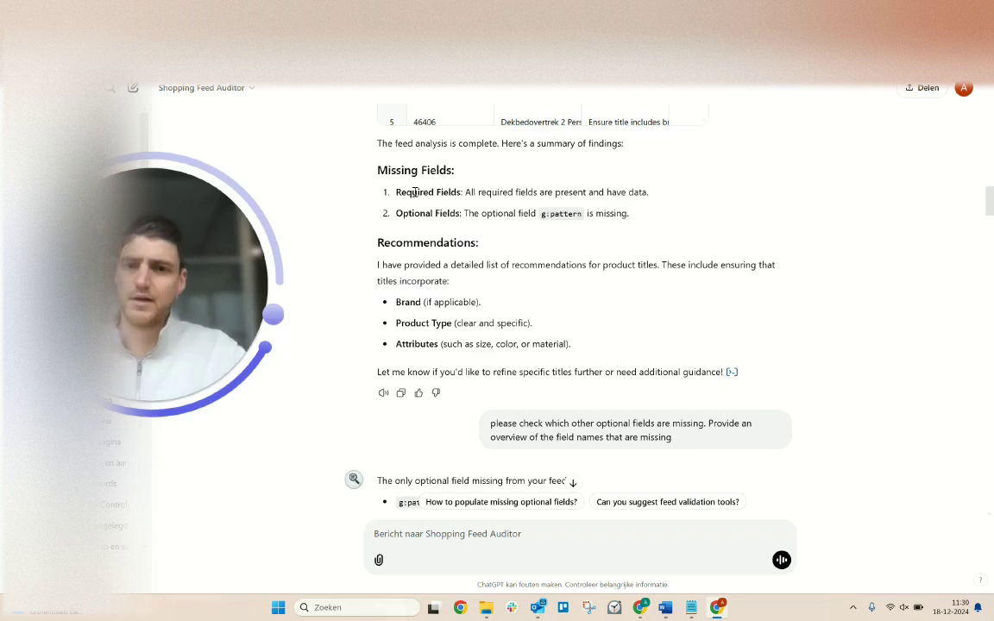
left_click_drag(562, 214, 581, 214)
left_click(583, 217)
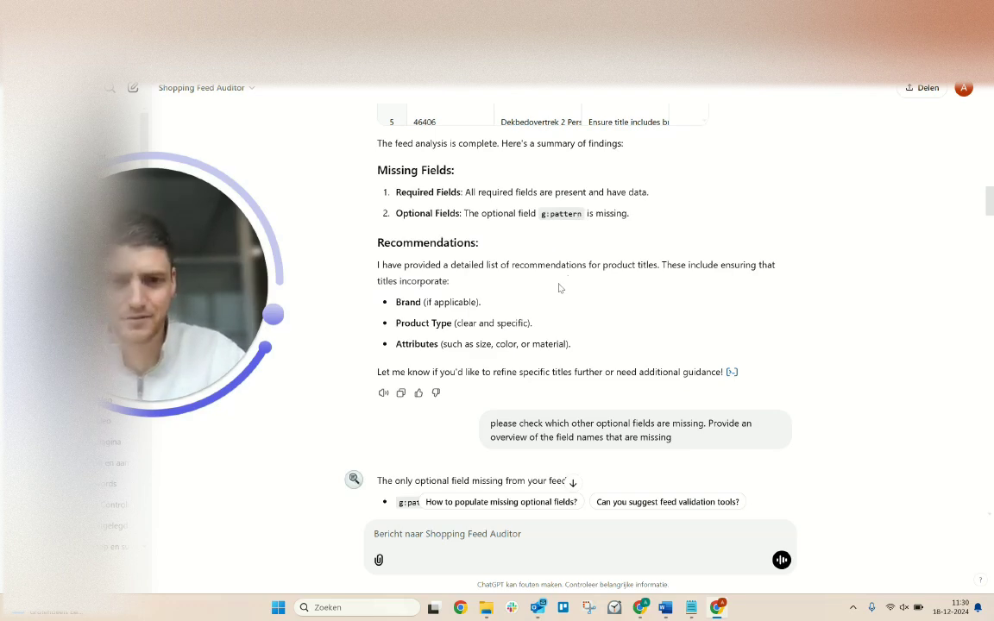
scroll(560, 288, "down", 1)
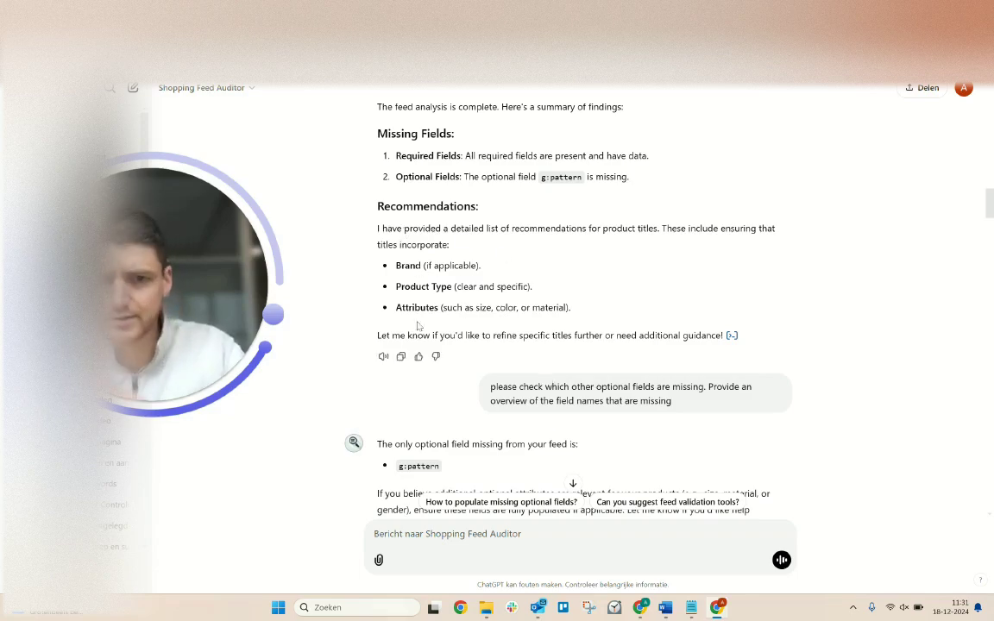
Review the follow-up checks on optional fields and the tables of original and improved product titles
scroll(417, 330, "down", 5)
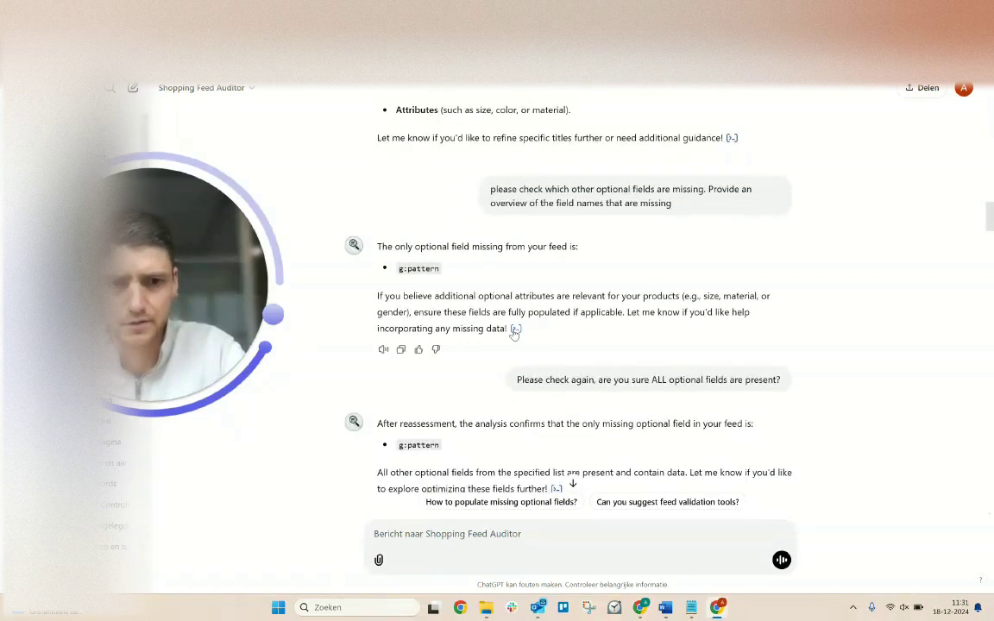
scroll(514, 333, "down", 5)
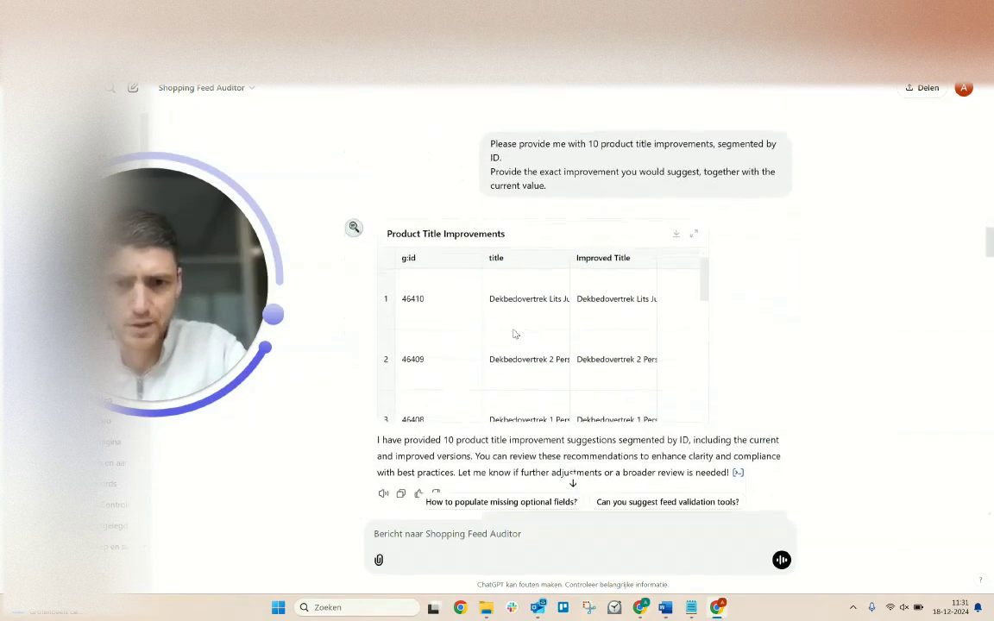
scroll(778, 377, "down", 3)
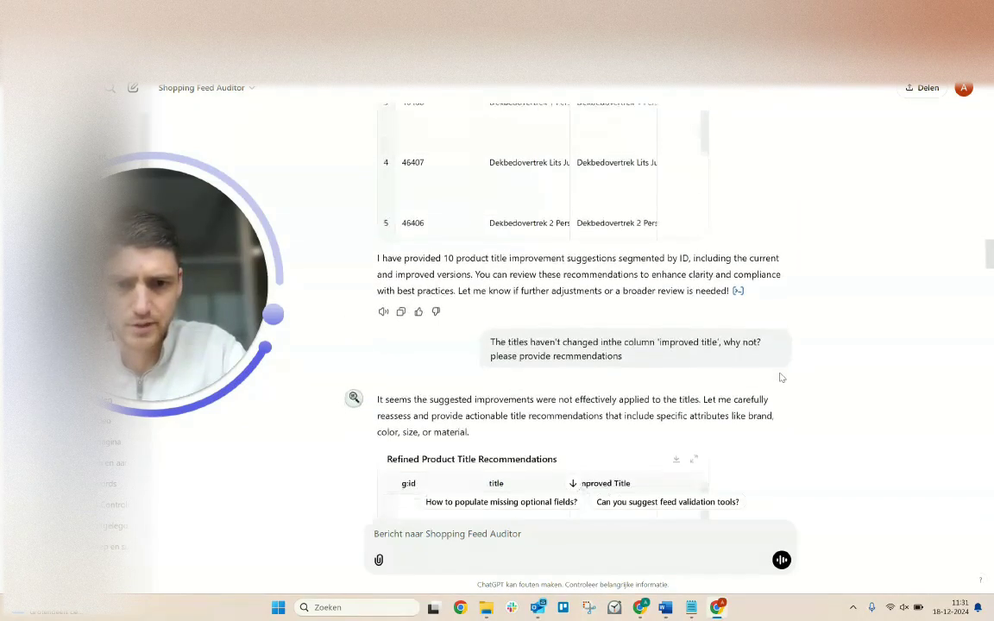
scroll(623, 337, "down", 3)
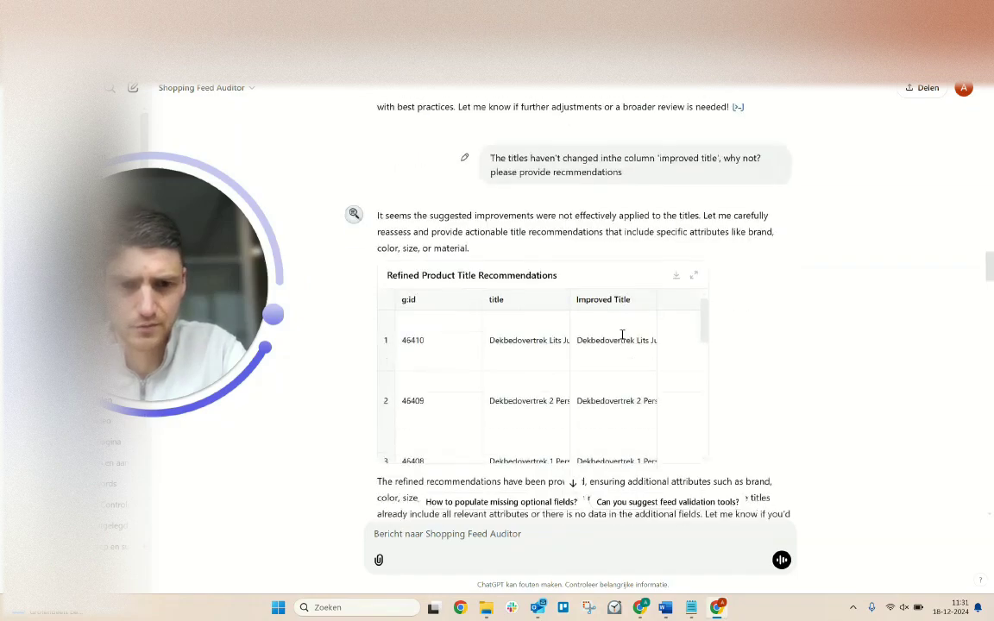
scroll(623, 339, "down", 3)
scroll(828, 360, "down", 5)
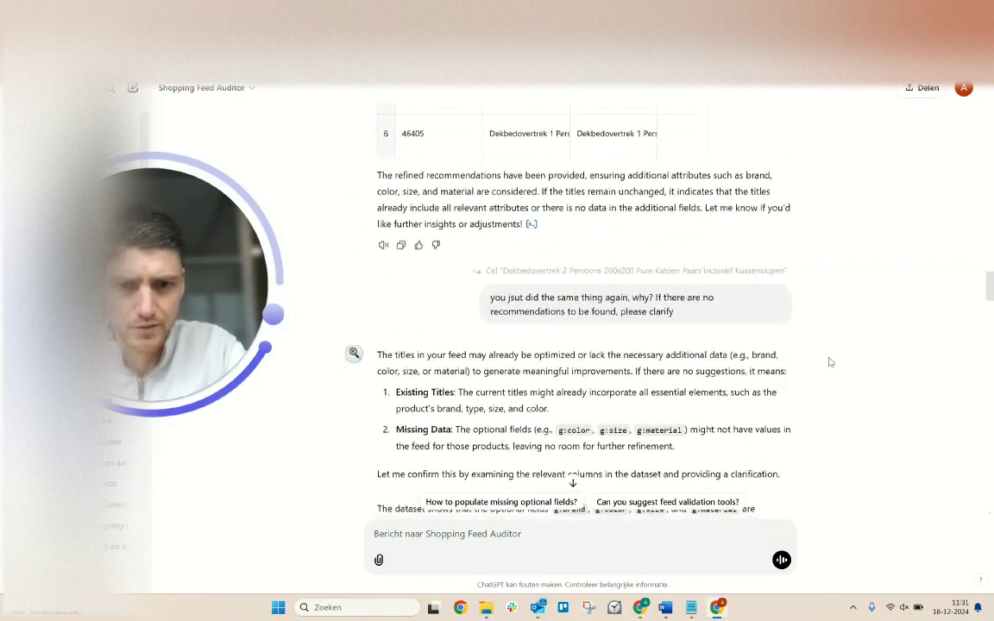
Read the answer clarifying why the product titles were left unchanged and whether the optional fields hold data
scroll(829, 363, "down", 2)
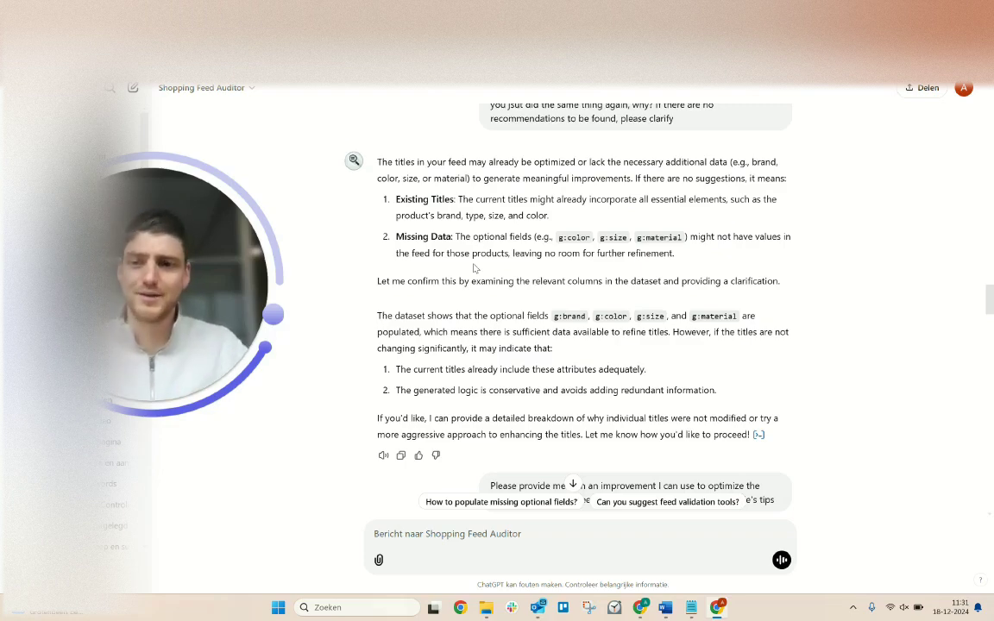
scroll(476, 271, "down", 3)
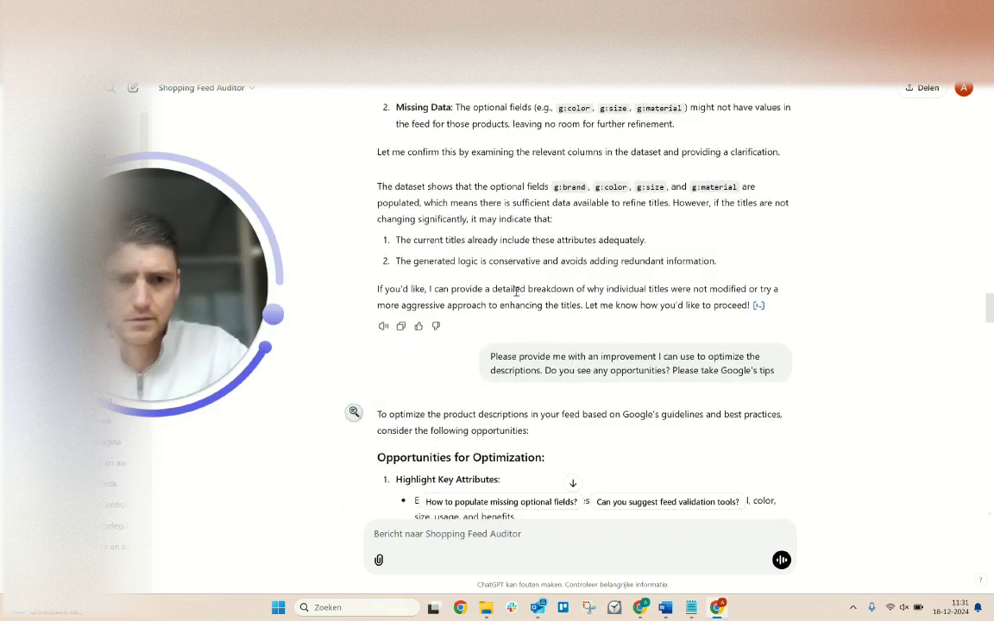
scroll(590, 349, "down", 2)
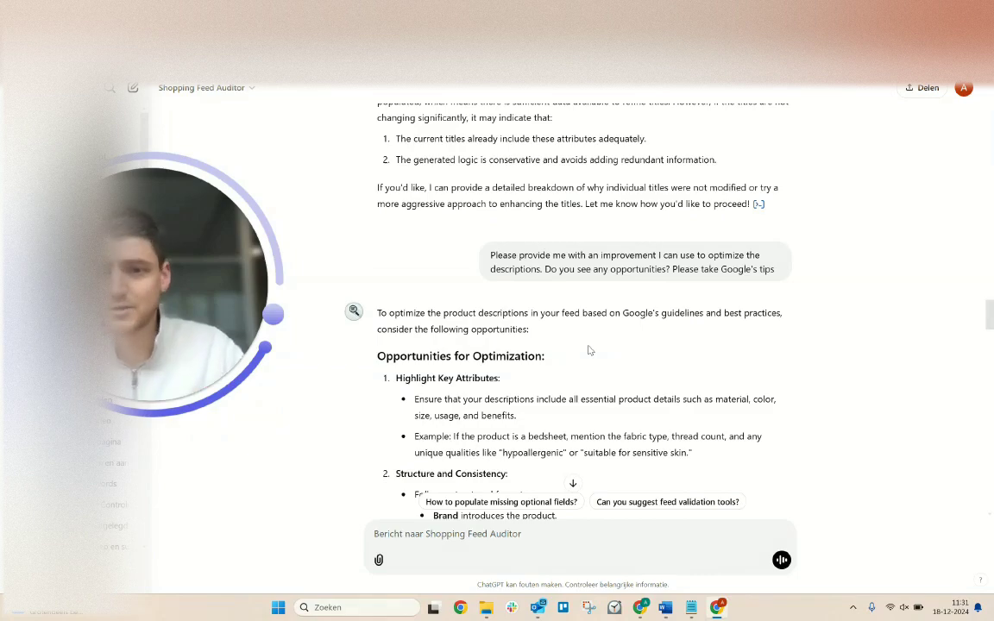
Review the description optimization opportunities, the practical example of a current and optimized description, and the suggested feed actions
scroll(589, 349, "down", 1)
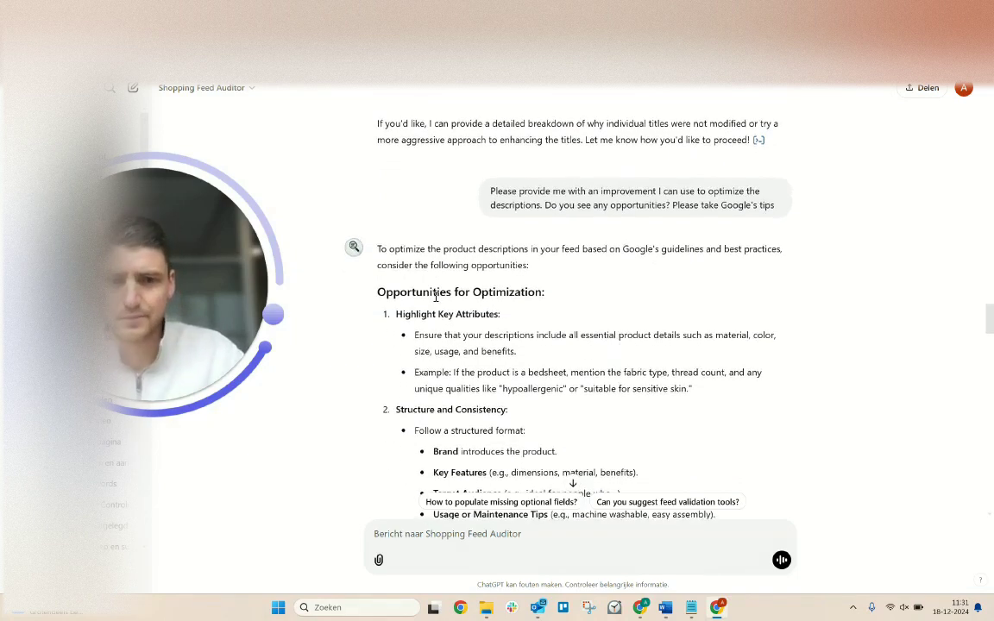
scroll(467, 296, "down", 2)
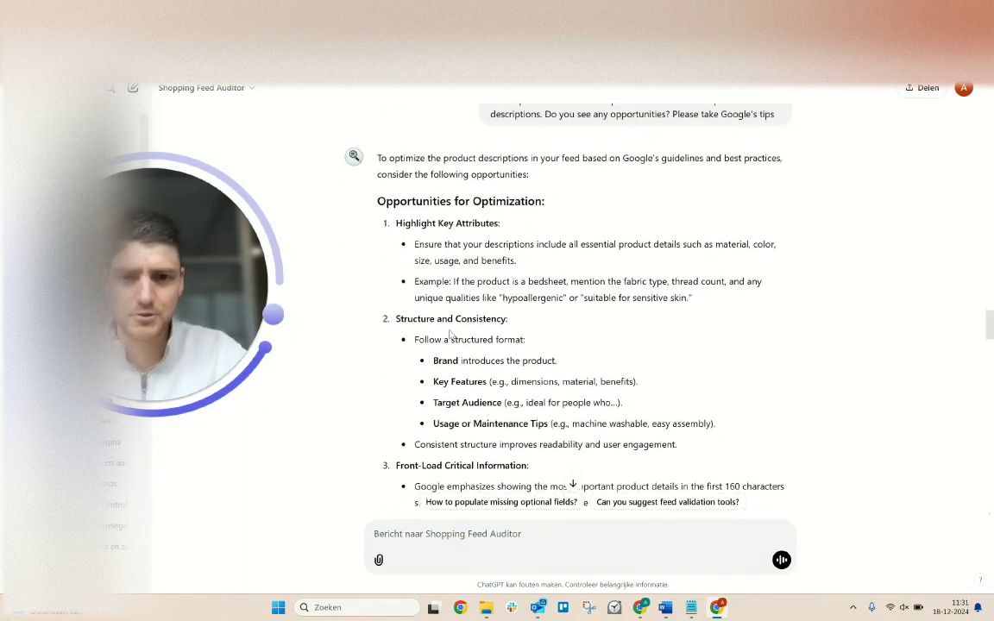
scroll(449, 335, "down", 3)
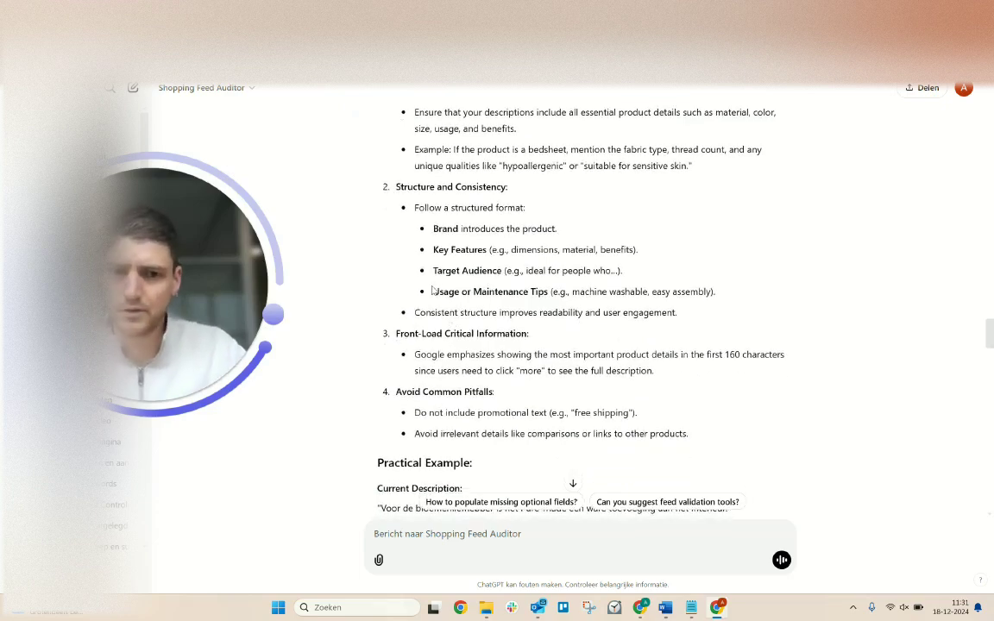
scroll(434, 292, "down", 5)
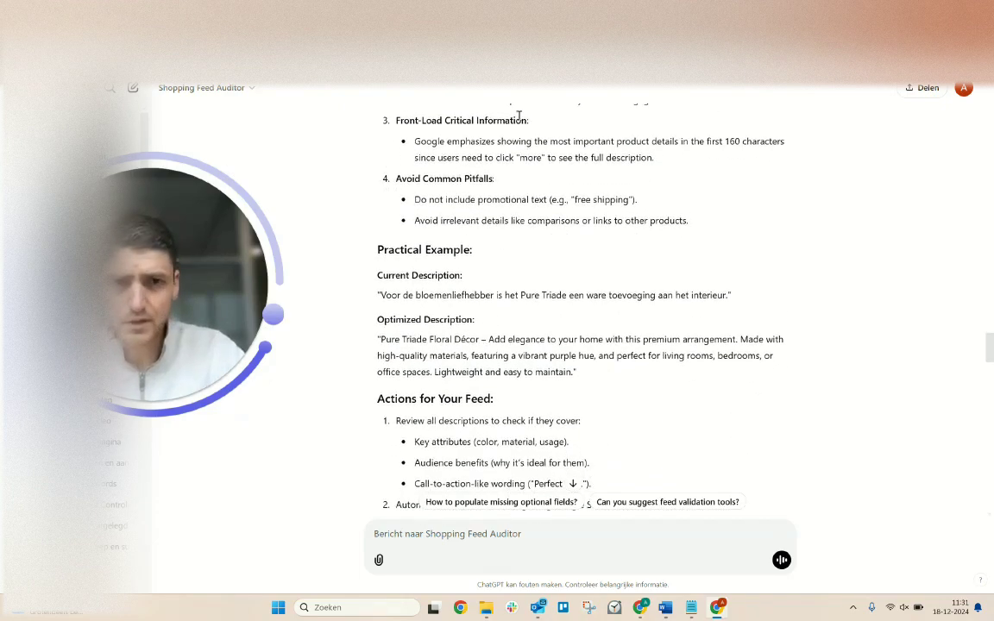
left_click_drag(518, 115, 462, 118)
left_click(473, 117)
scroll(466, 174, "up", 1)
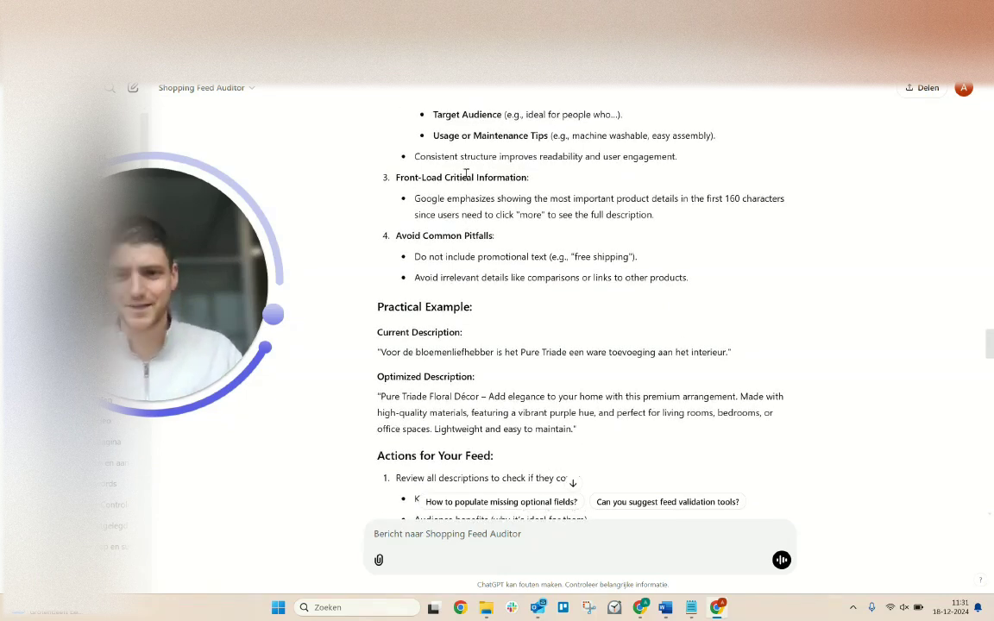
scroll(466, 173, "down", 3)
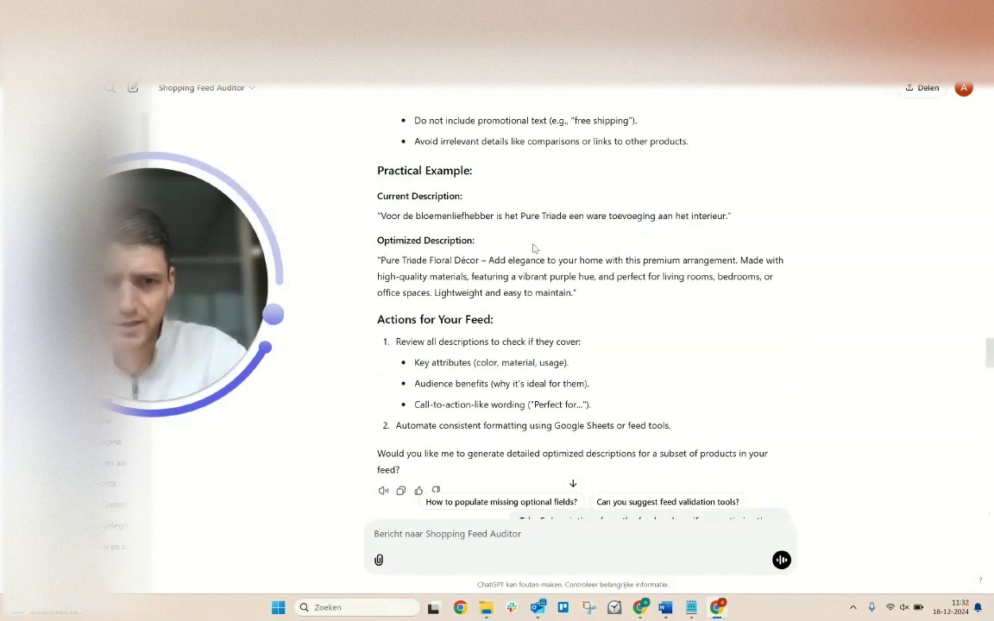
scroll(501, 187, "down", 2)
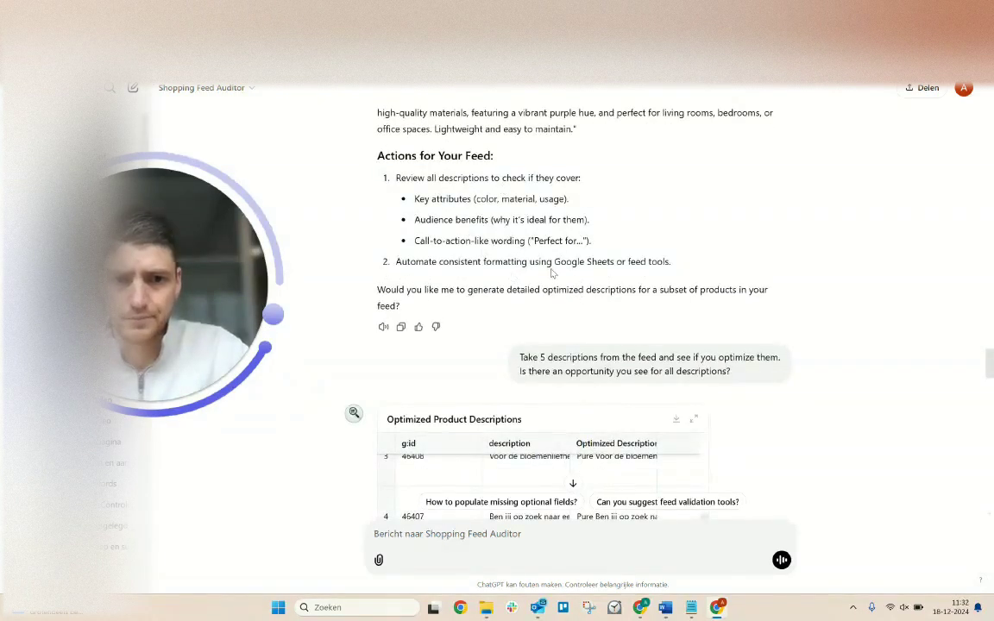
Examine the Optimized Product Descriptions table for five products and the Common Opportunity list beneath it
scroll(556, 294, "down", 2)
scroll(811, 362, "down", 2)
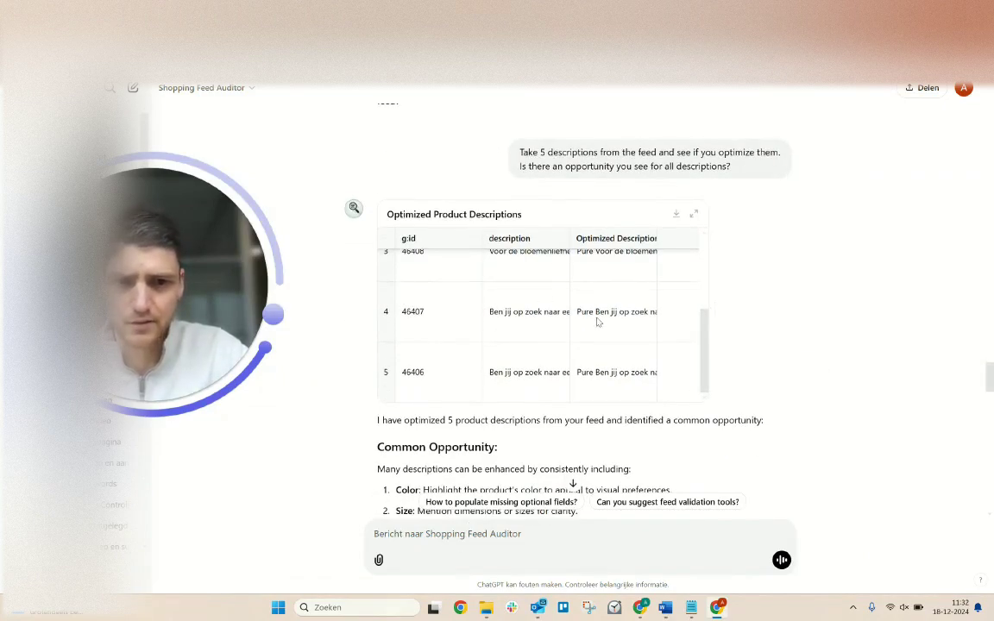
scroll(803, 393, "down", 2)
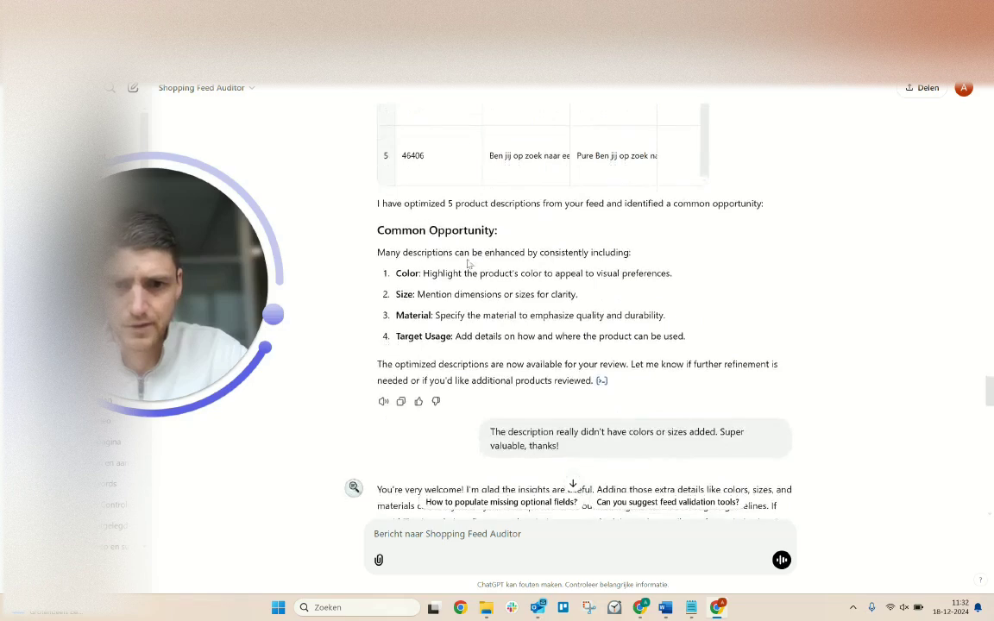
scroll(469, 264, "down", 1)
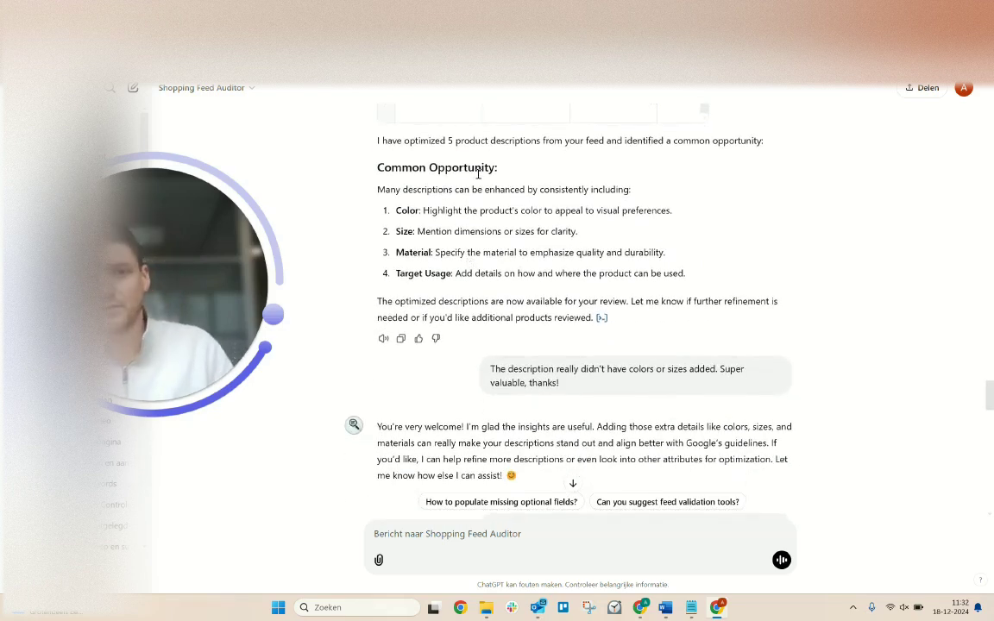
left_click_drag(477, 173, 409, 168)
left_click(410, 169)
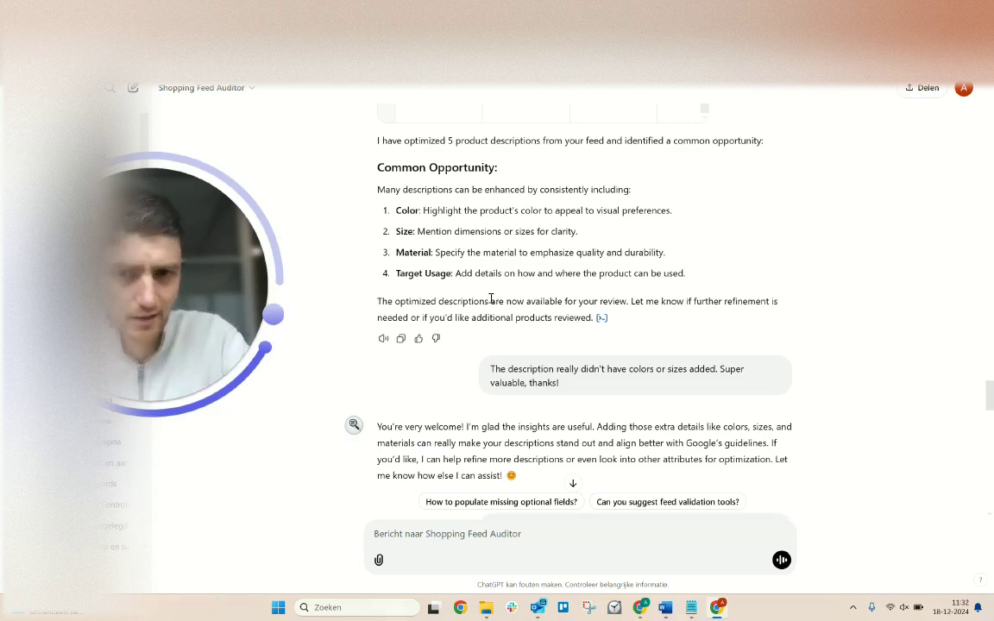
Read the answer on extra optional fields to add besides pattern, including the explanation of why these fields matter
scroll(492, 295, "down", 3)
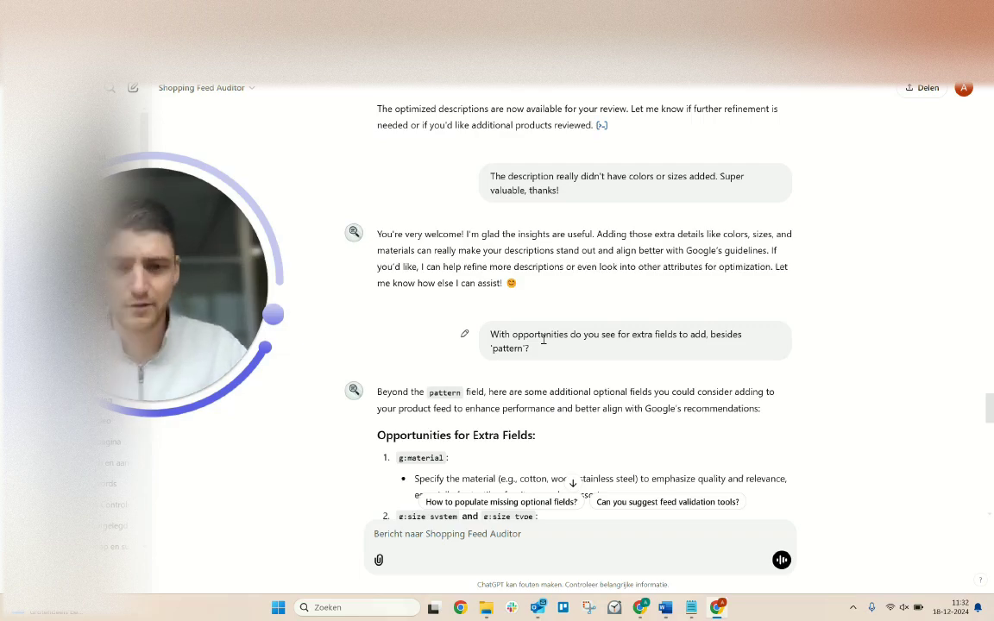
scroll(543, 339, "down", 2)
scroll(543, 346, "down", 2)
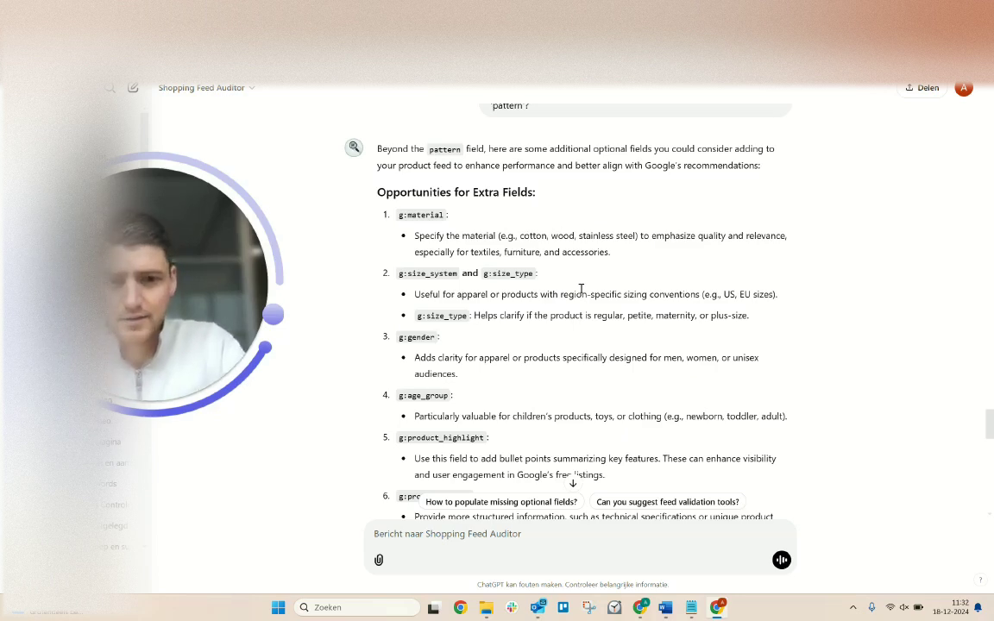
scroll(583, 288, "down", 3)
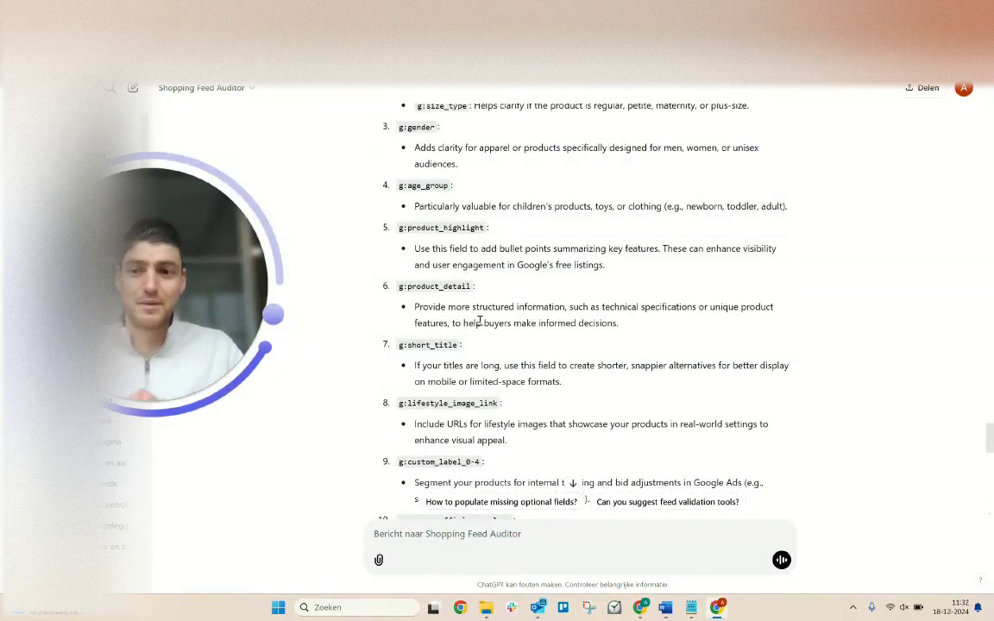
scroll(513, 339, "down", 2)
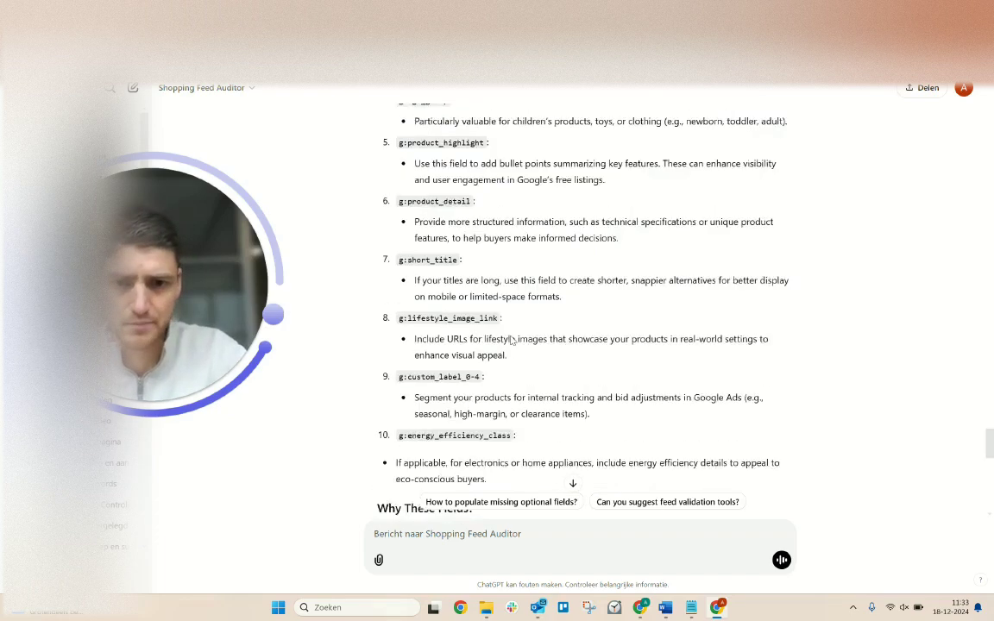
scroll(531, 304, "up", 2)
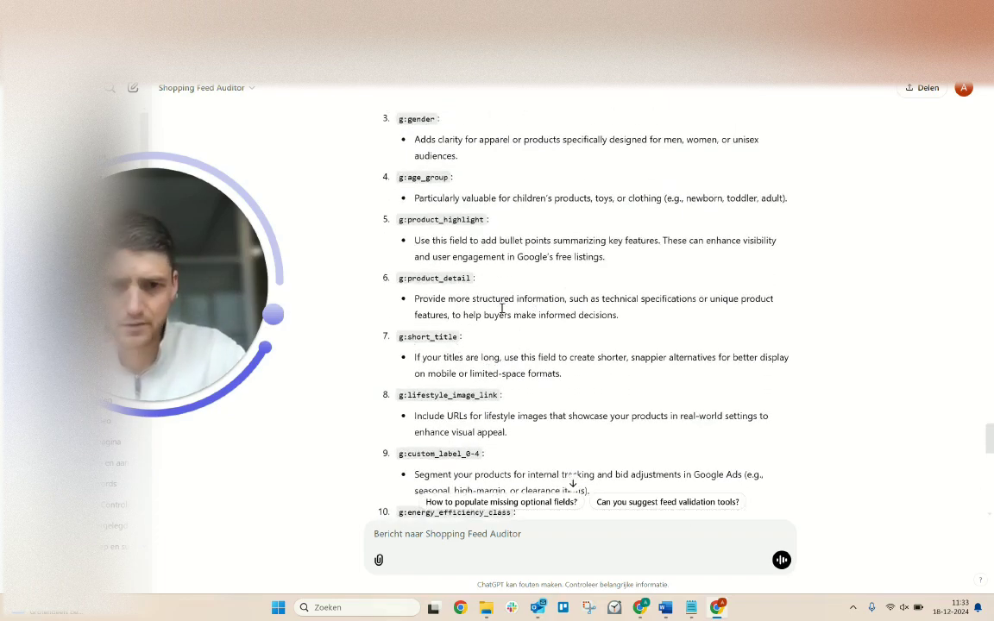
scroll(475, 302, "up", 1)
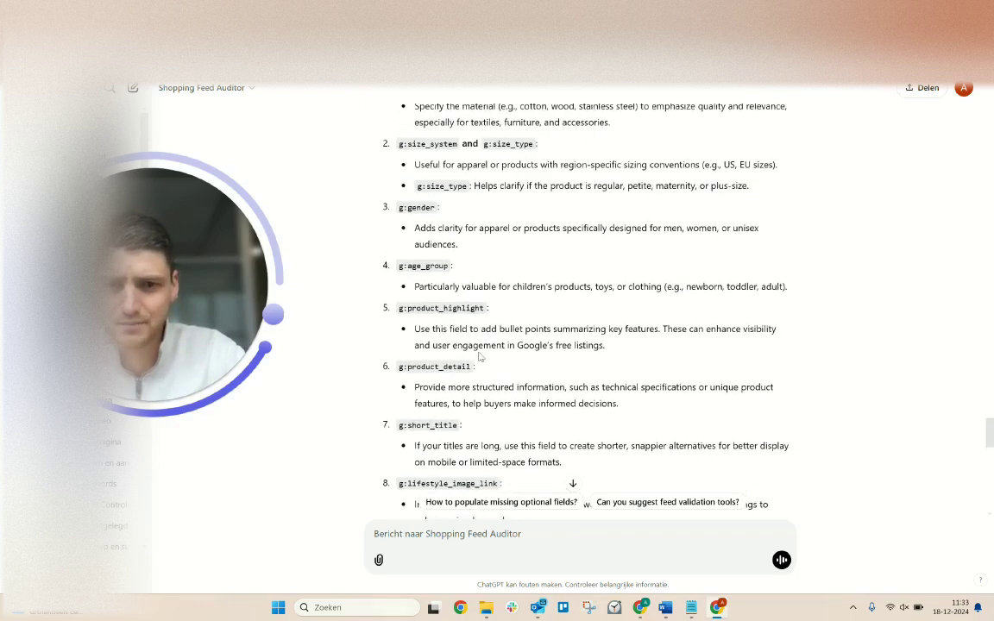
scroll(488, 318, "up", 1)
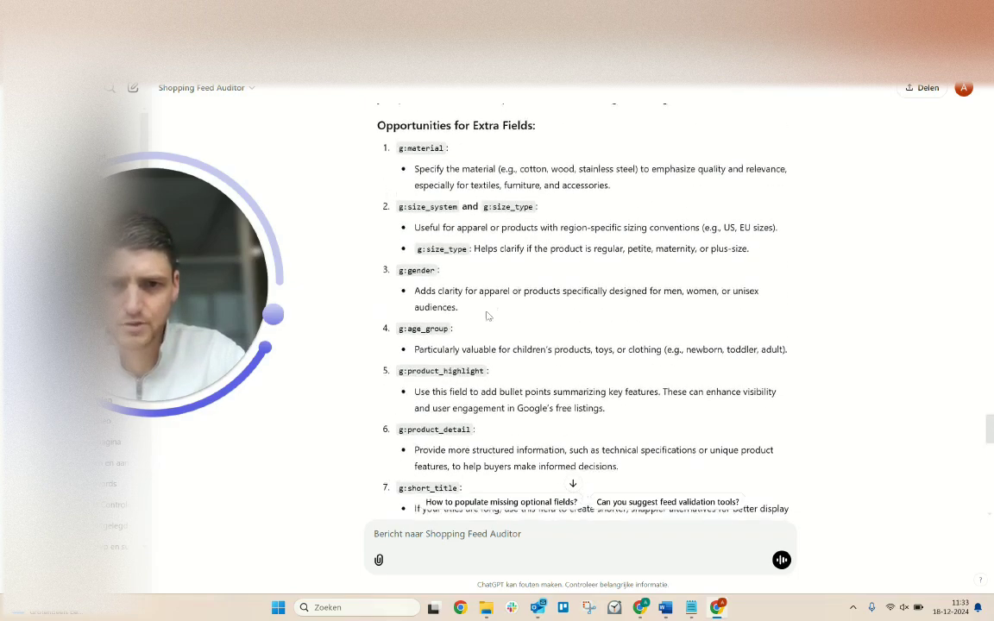
scroll(516, 290, "down", 3)
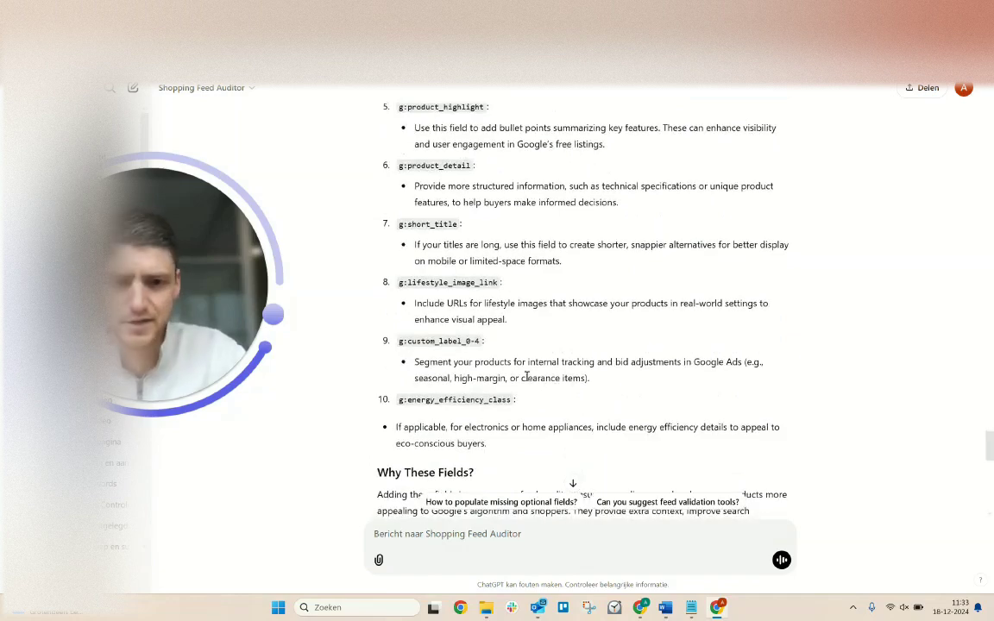
scroll(471, 332, "down", 1)
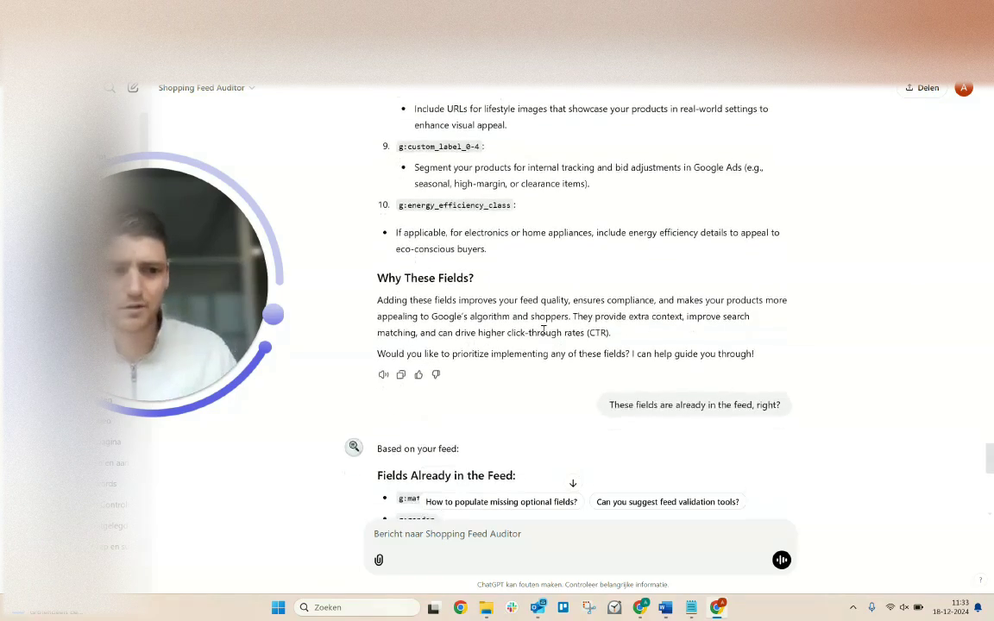
Compare the fields already in the feed with the missing or empty ones, and review the key opportunities
scroll(602, 380, "down", 3)
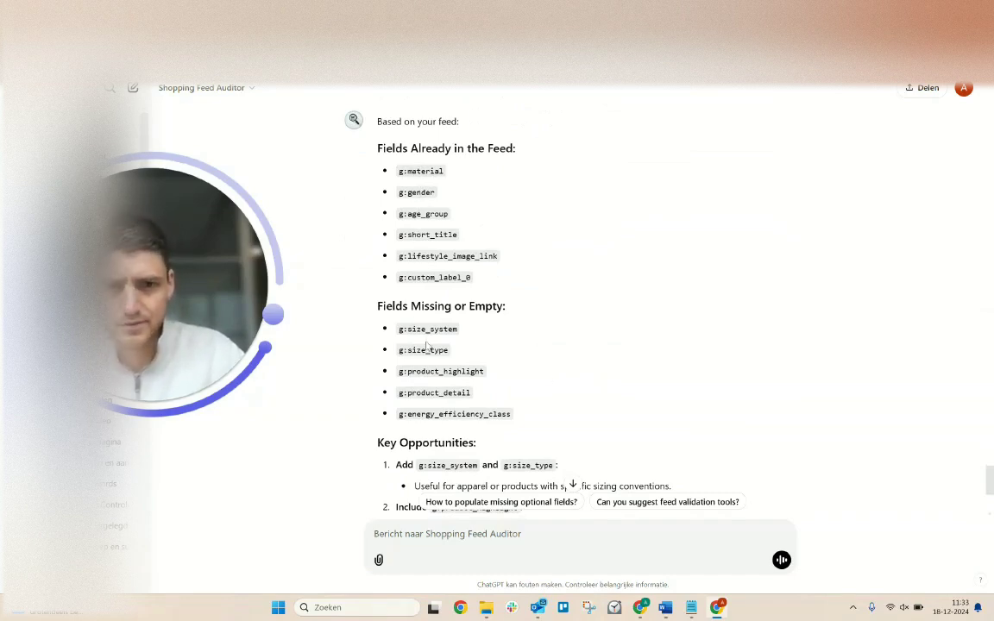
scroll(432, 259, "down", 2)
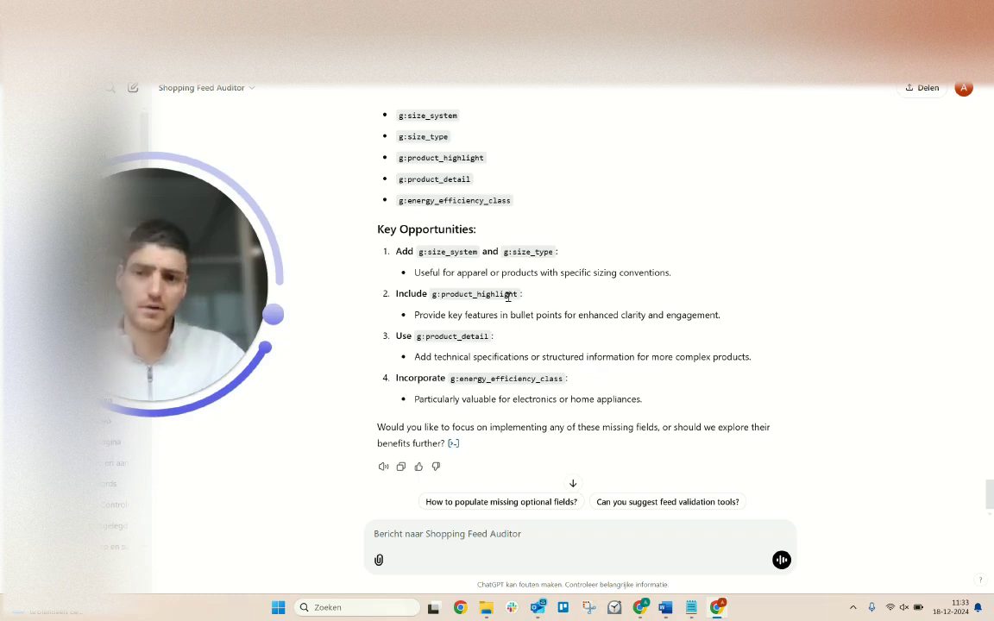
scroll(508, 296, "down", 1)
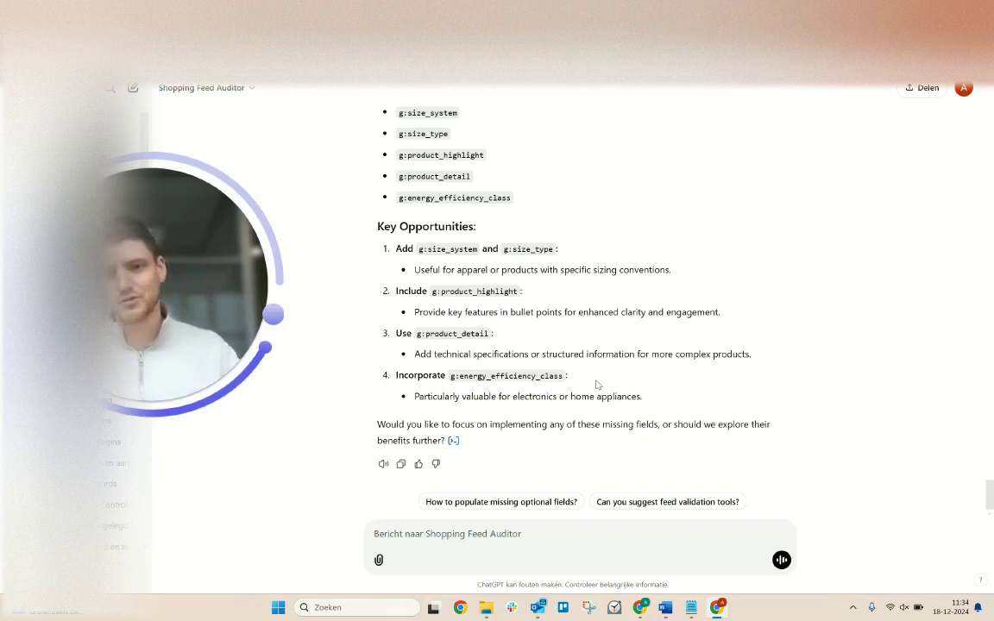
scroll(716, 339, "up", 10)
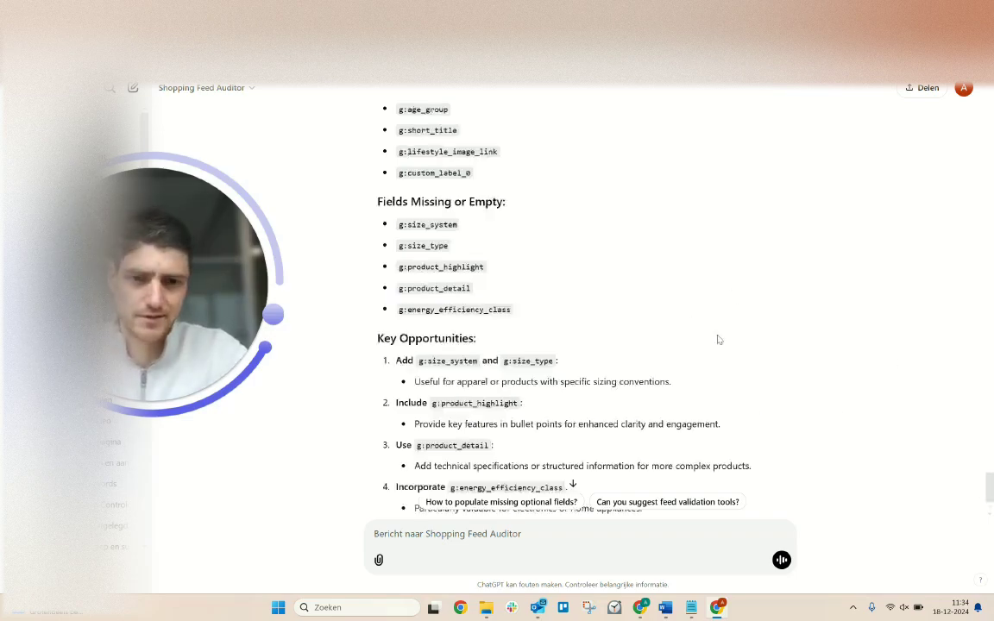